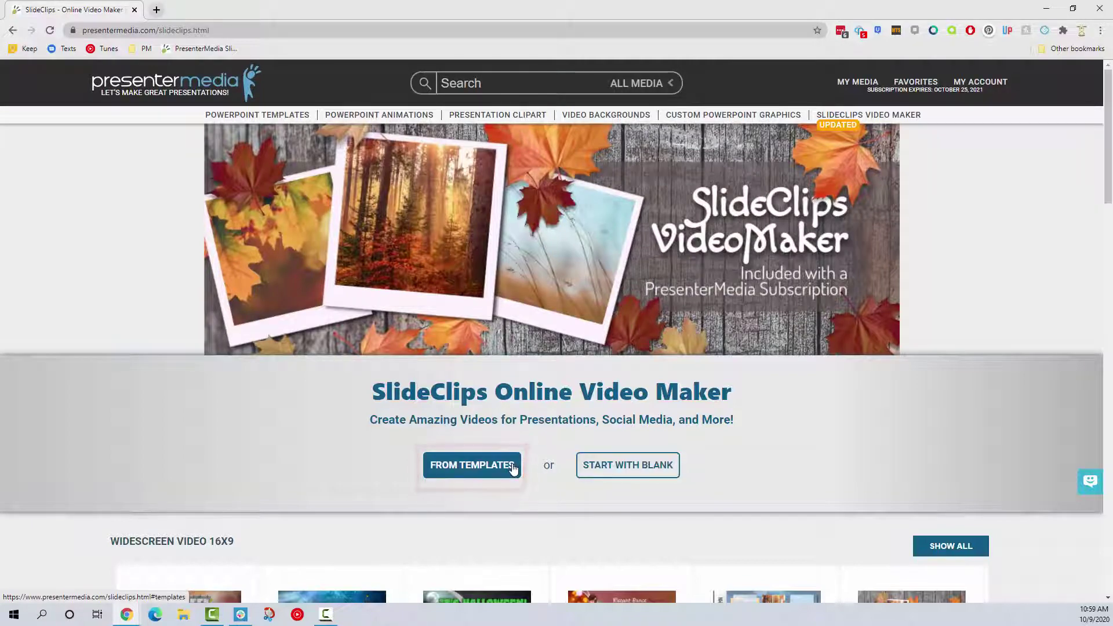
# - Open the autumn pumpkin template from the Widescreen Video 16x9 templates without loading the recovered unsaved project
pyautogui.click(513, 468)
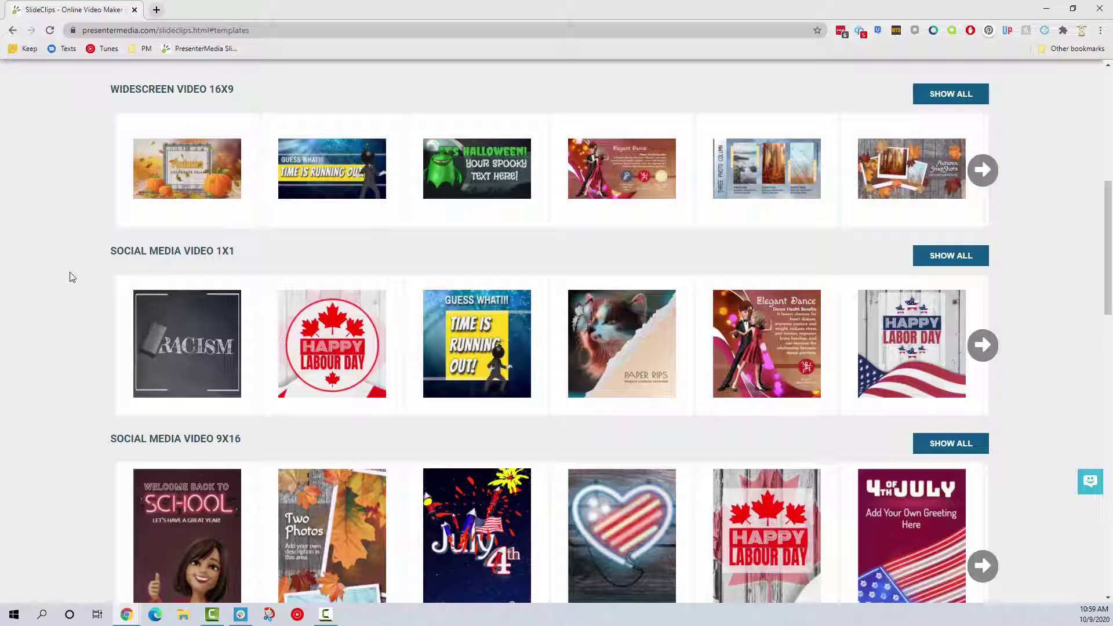
pyautogui.scroll(-5, 70, 277)
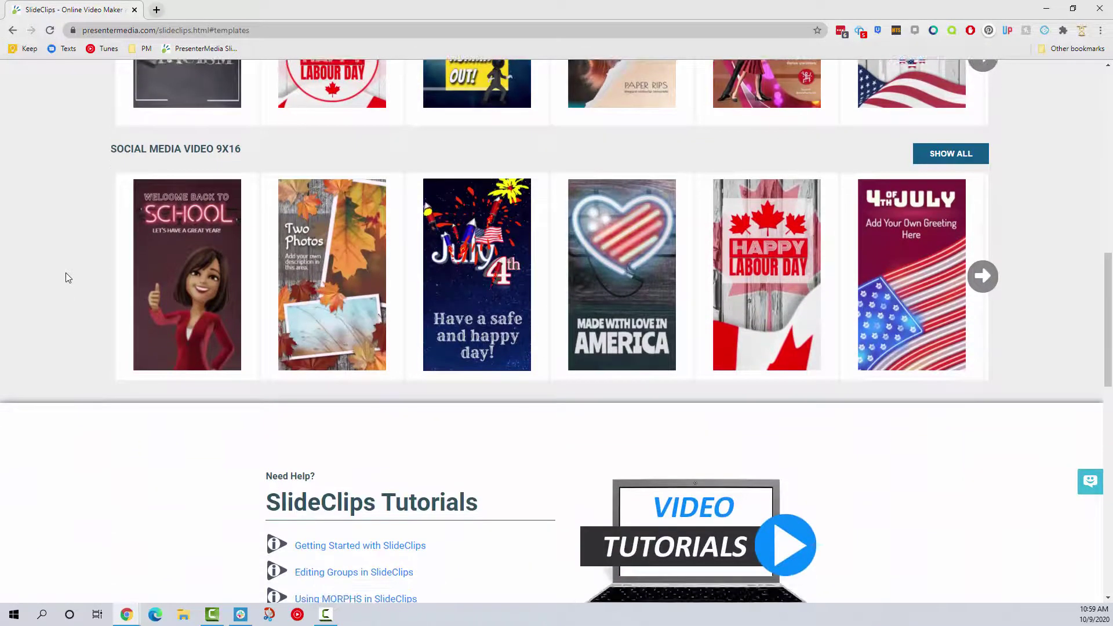
pyautogui.scroll(5, 68, 278)
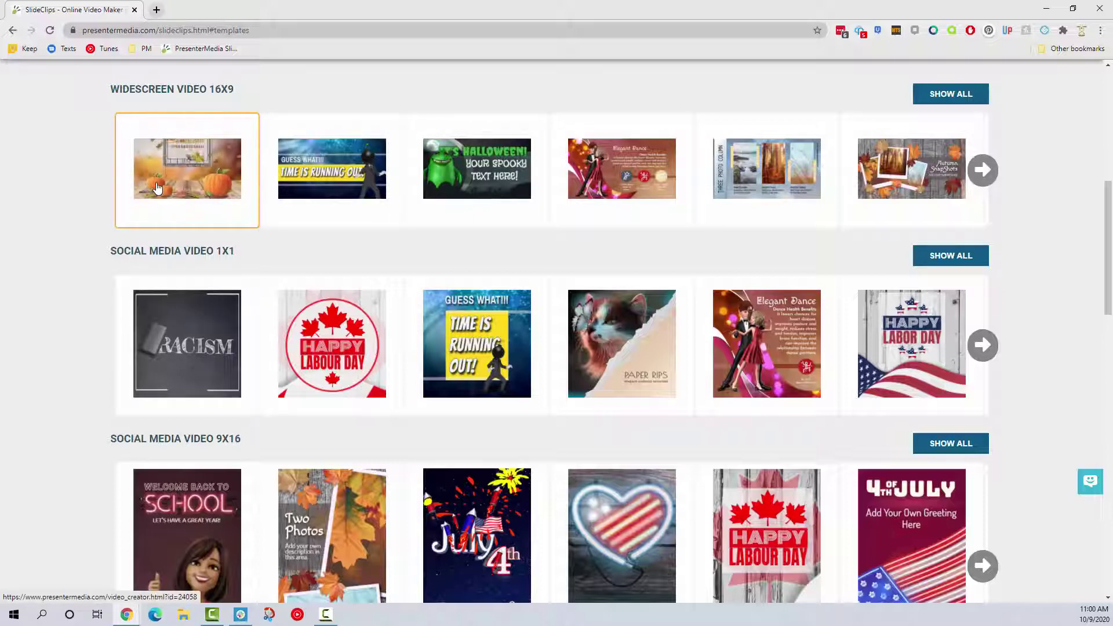
pyautogui.click(190, 182)
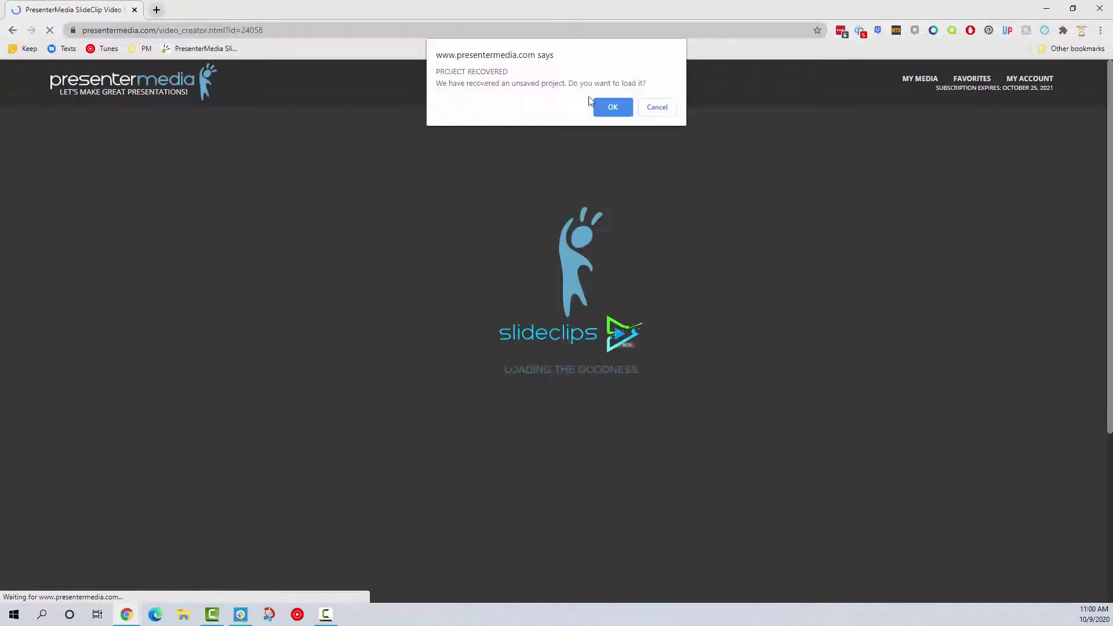
pyautogui.click(661, 107)
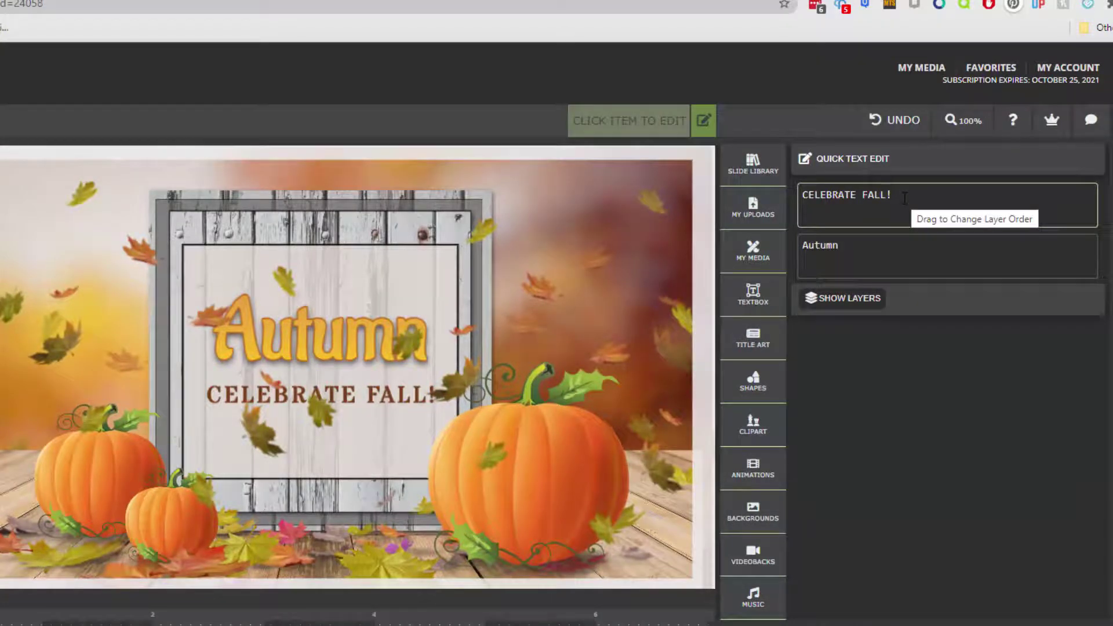
# - Look over the layer list, the help list of tutorials and keyboard shortcuts, and the user feedback list
pyautogui.click(859, 303)
pyautogui.click(860, 306)
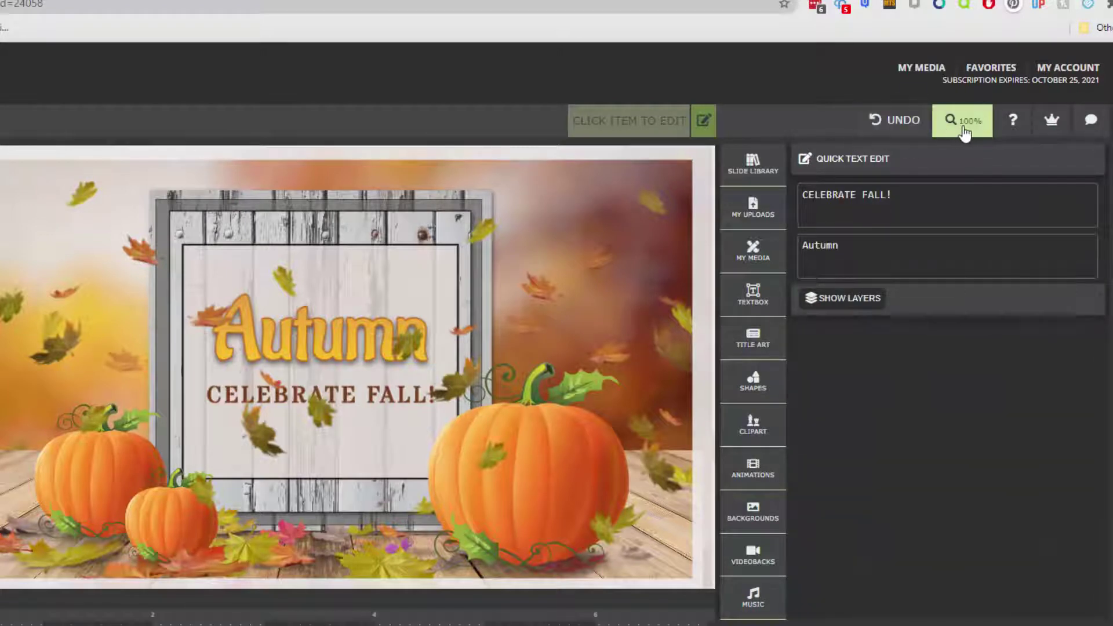
pyautogui.click(1015, 123)
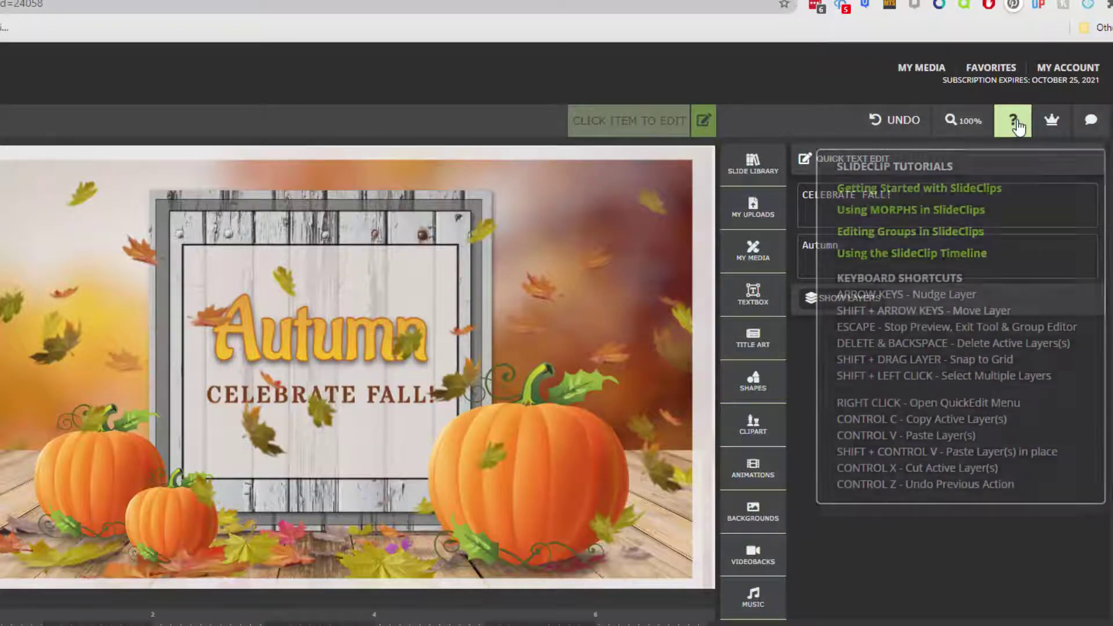
pyautogui.click(1014, 122)
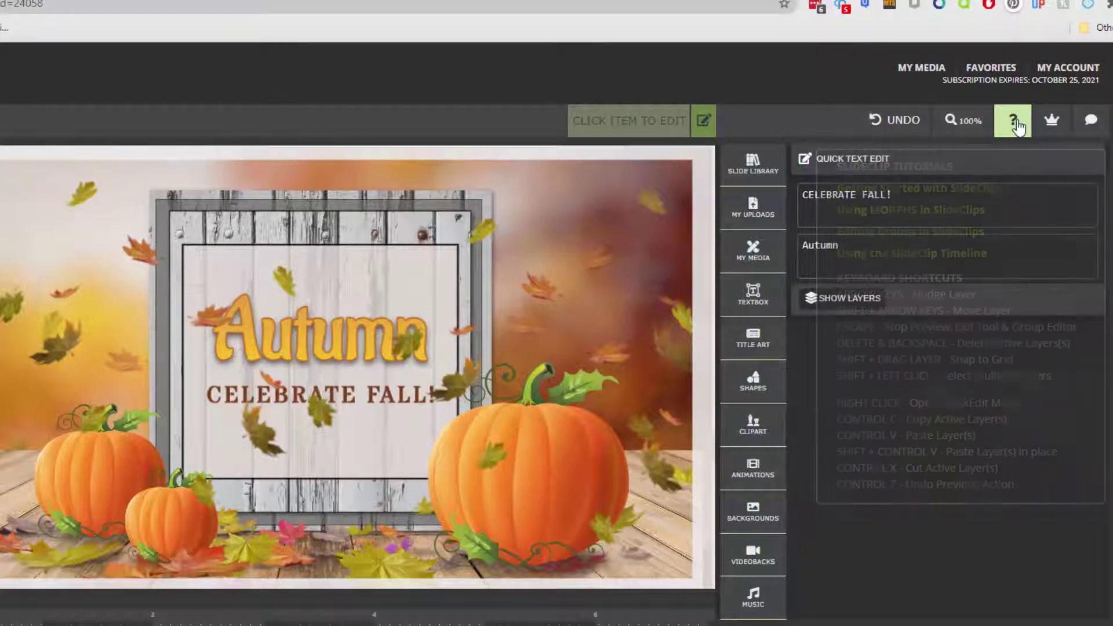
pyautogui.click(1095, 122)
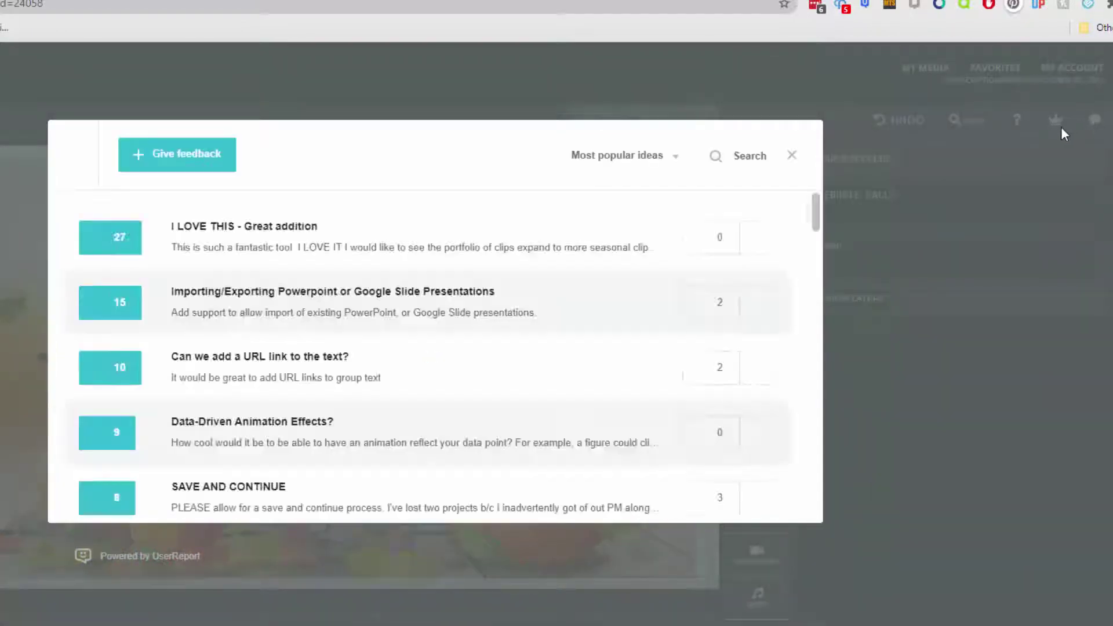
pyautogui.click(791, 158)
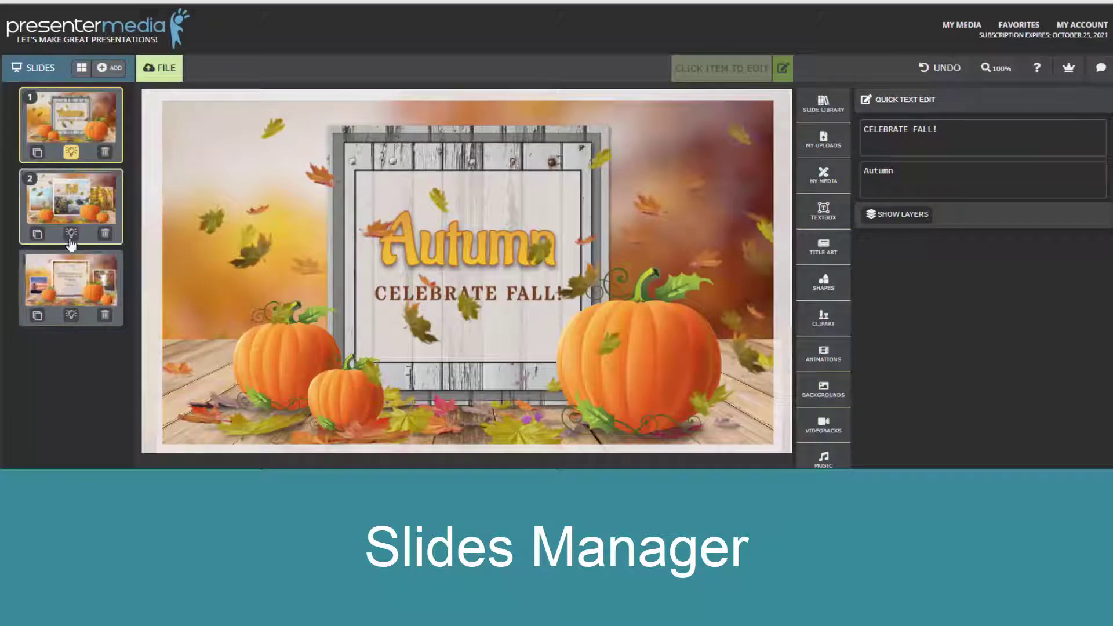
# - View each of the project's three slides in turn
pyautogui.click(71, 202)
pyautogui.click(76, 276)
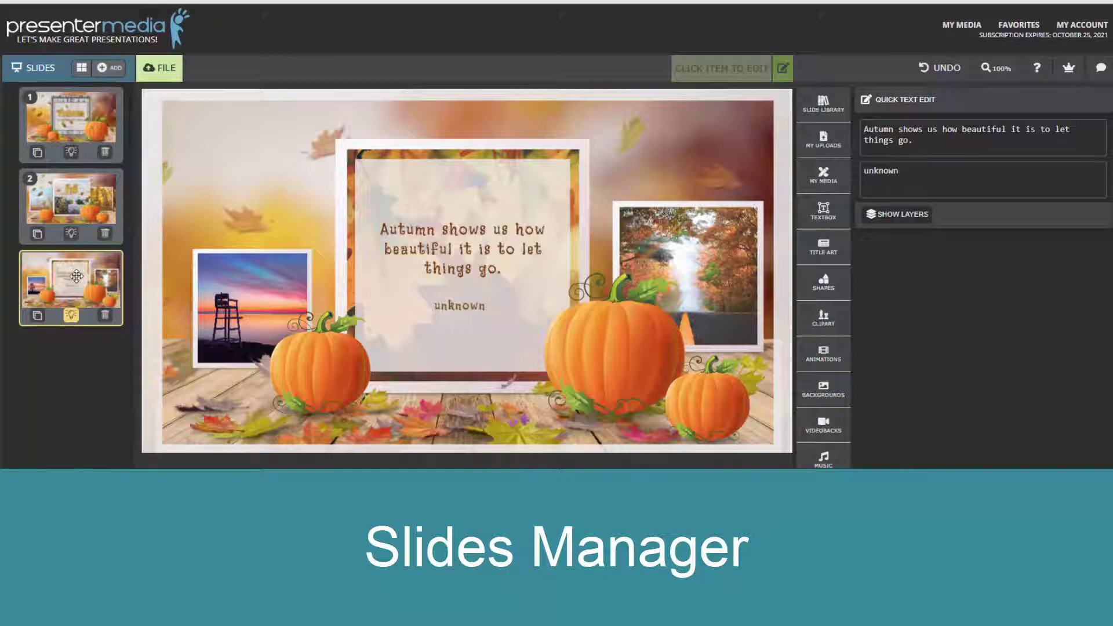
pyautogui.click(70, 123)
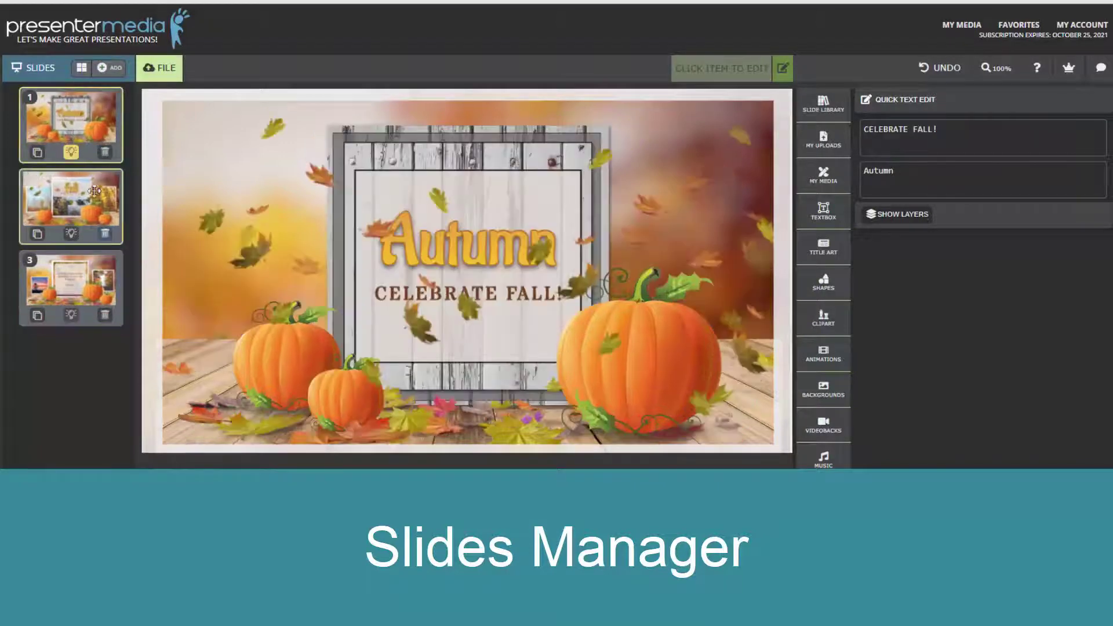
pyautogui.click(97, 200)
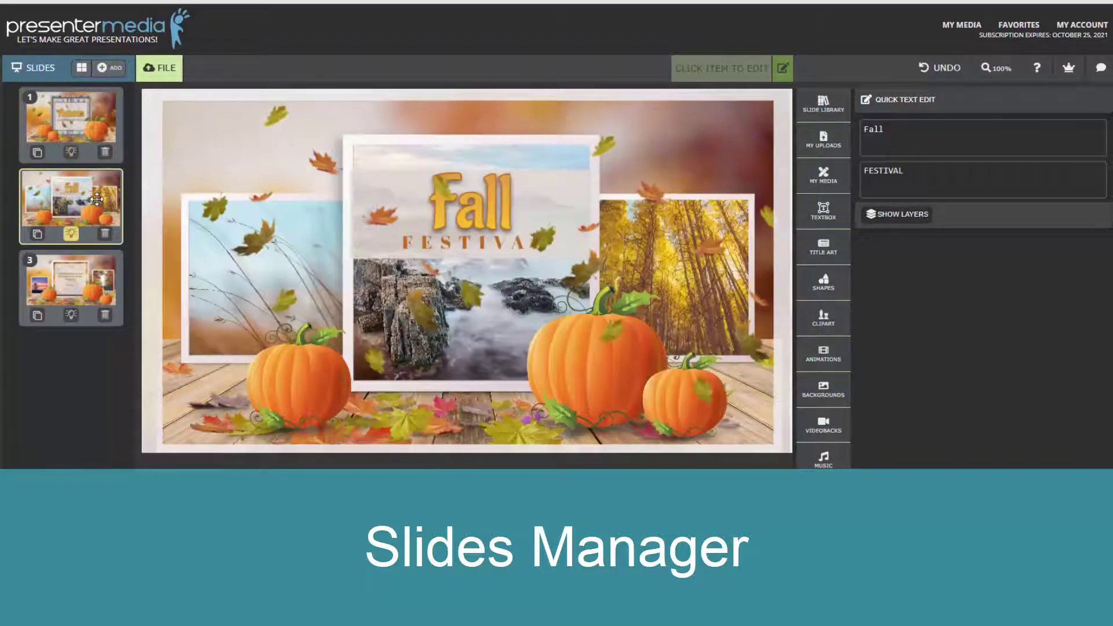
# - Delete slide 3, the one with the autumn quote
pyautogui.click(101, 302)
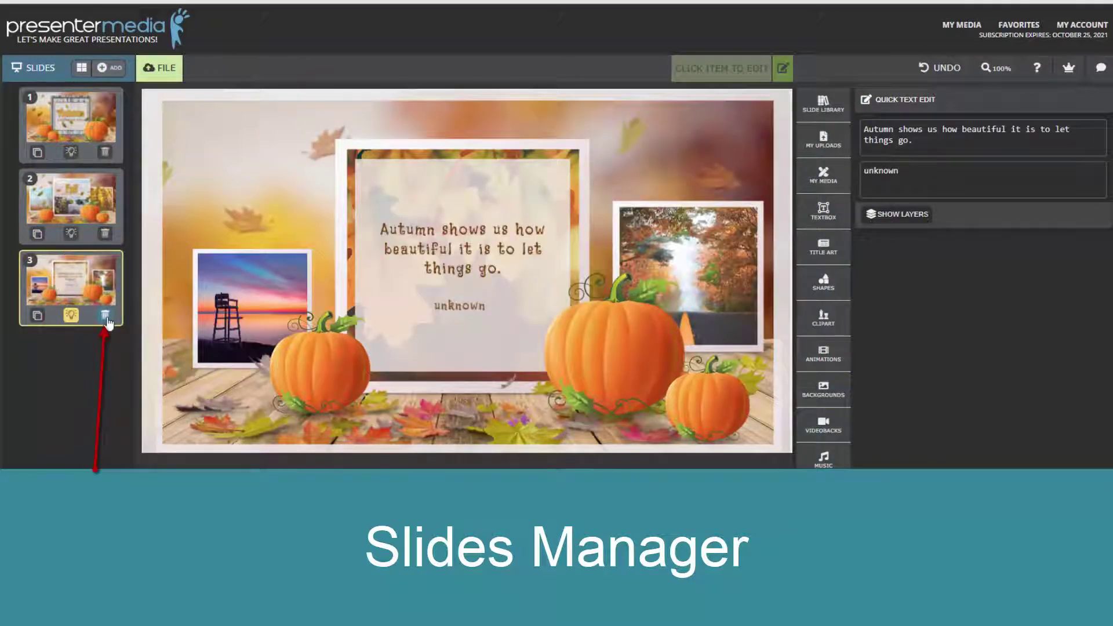
pyautogui.click(105, 315)
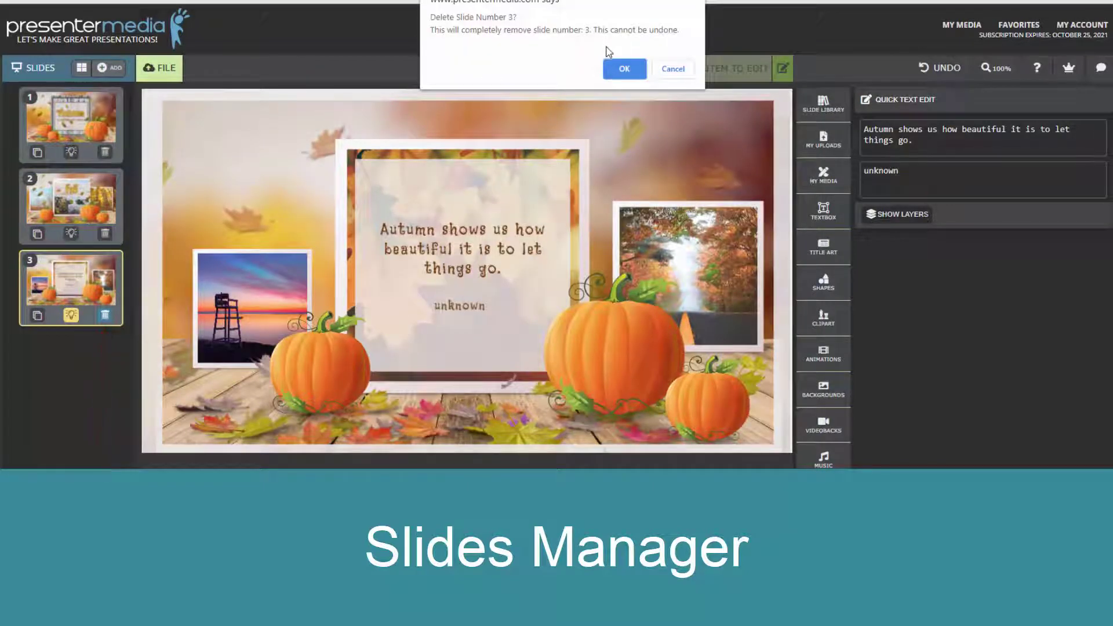
pyautogui.click(620, 77)
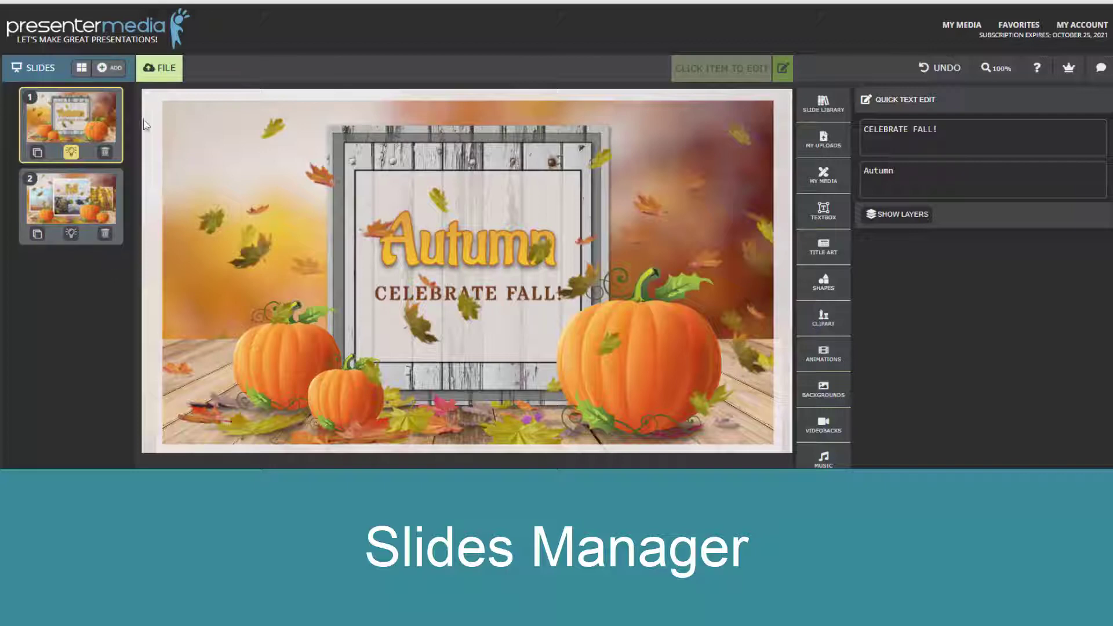
# - Add the Autumn SnapShots slide from the slide library after slide 1
pyautogui.click(108, 72)
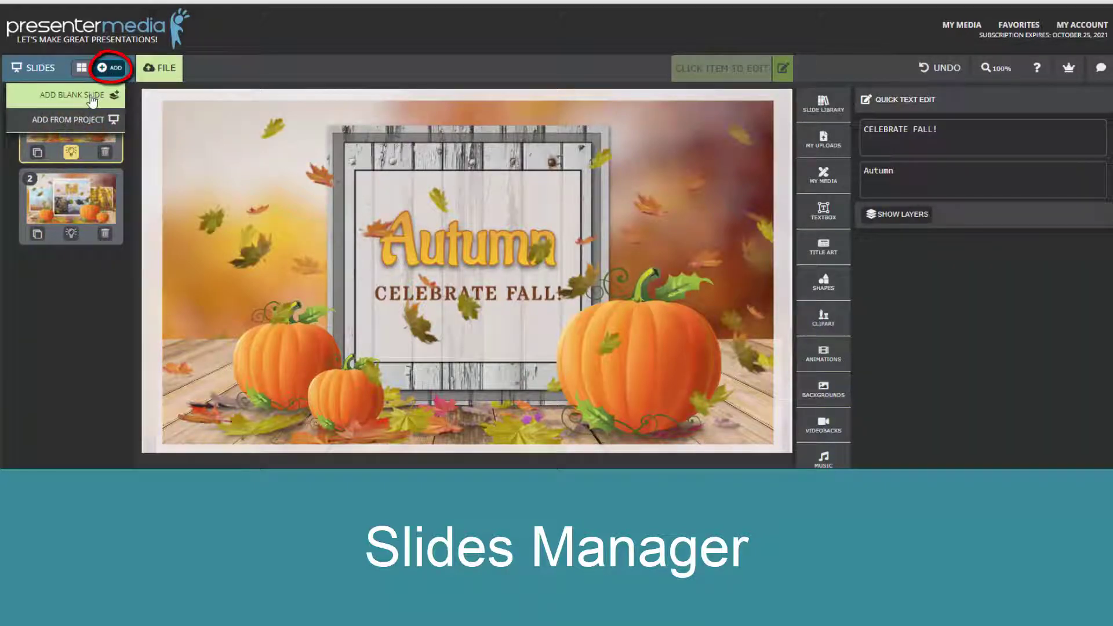
pyautogui.click(84, 122)
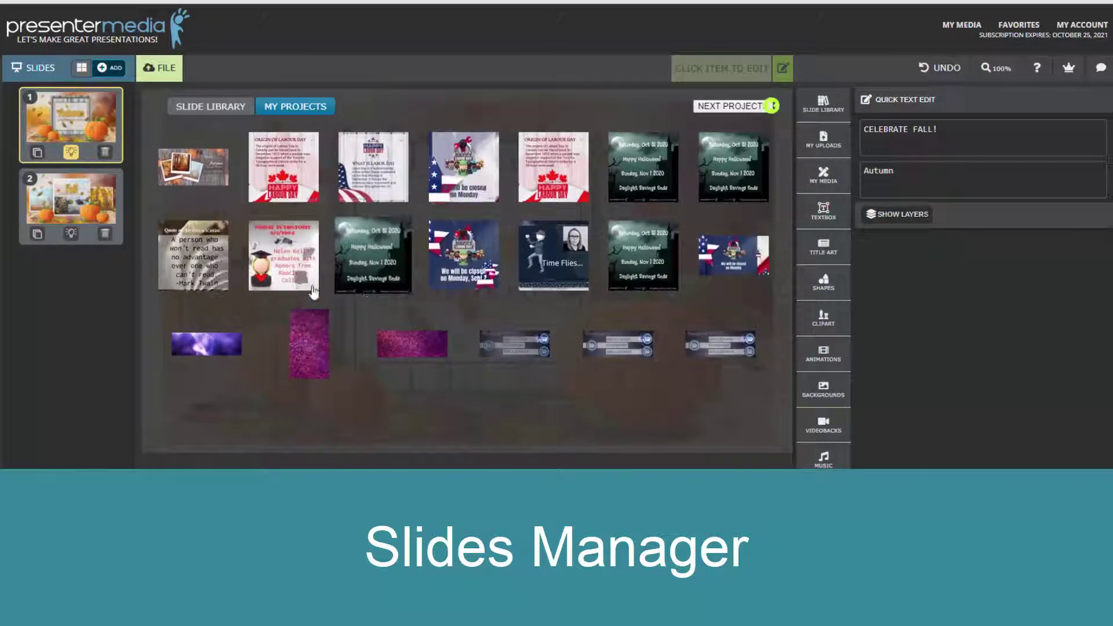
pyautogui.click(222, 110)
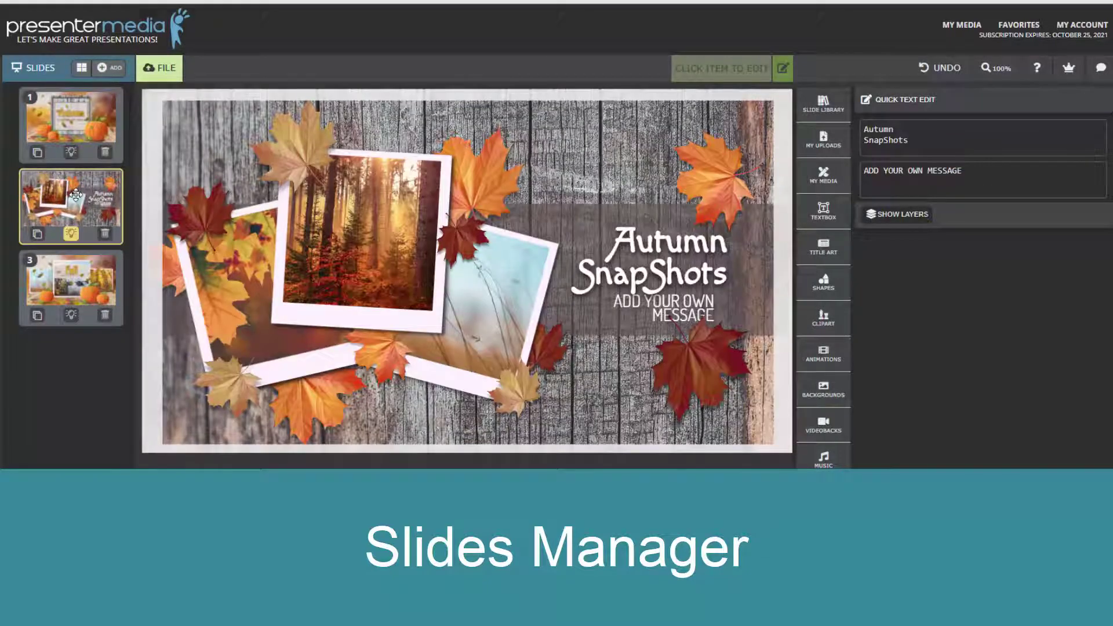
# - Insert a blank slide after slide 1 and delete that blank slide again
pyautogui.click(71, 148)
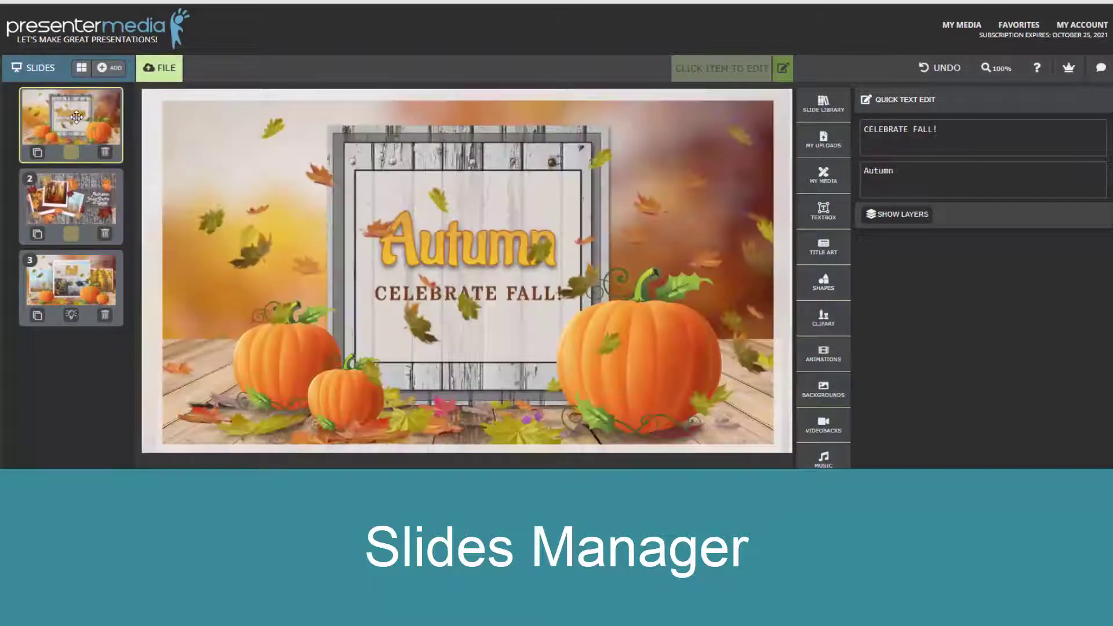
pyautogui.click(116, 78)
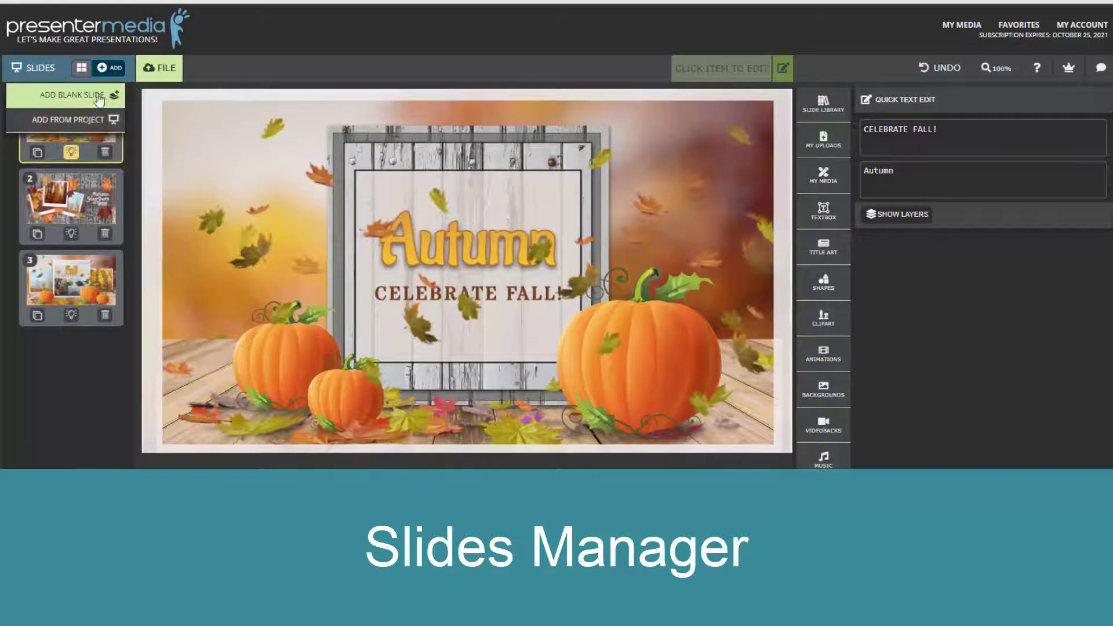
pyautogui.click(64, 92)
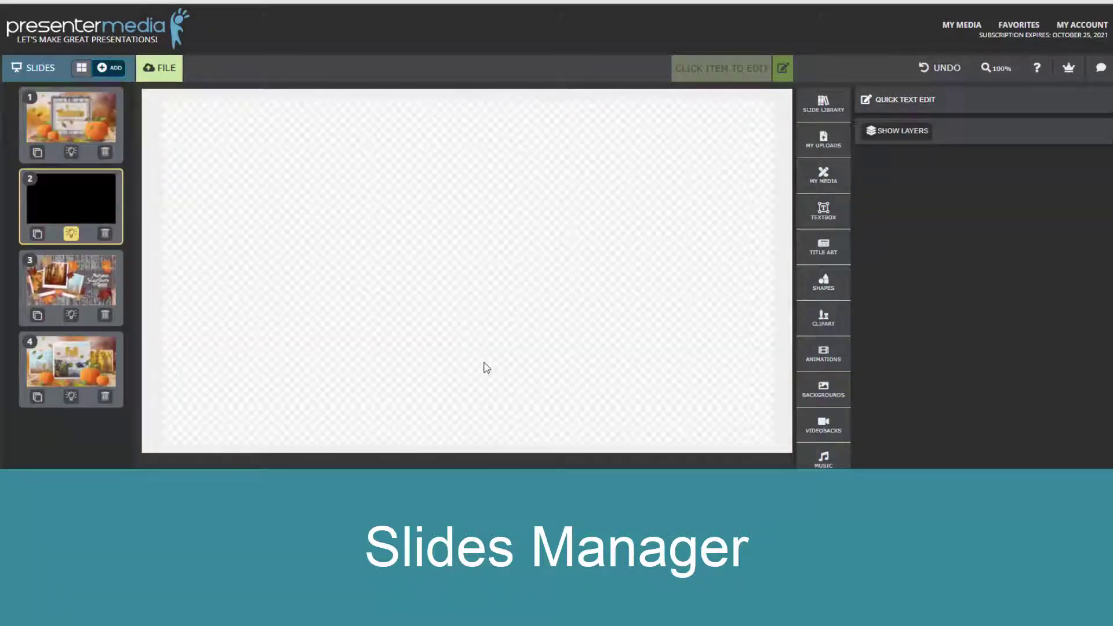
pyautogui.click(106, 234)
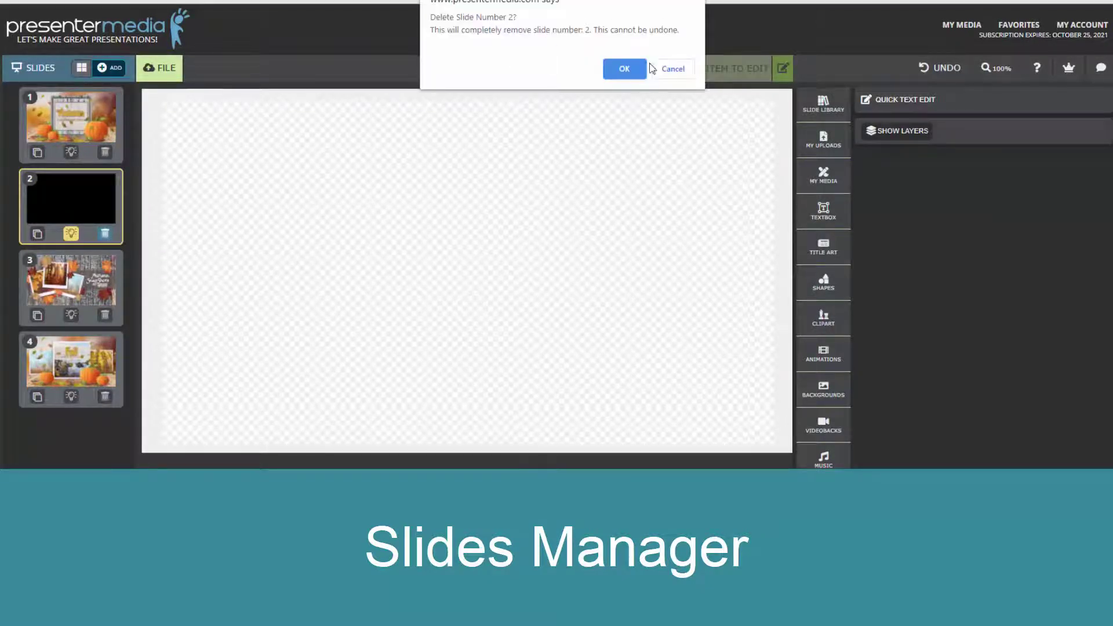
pyautogui.click(624, 69)
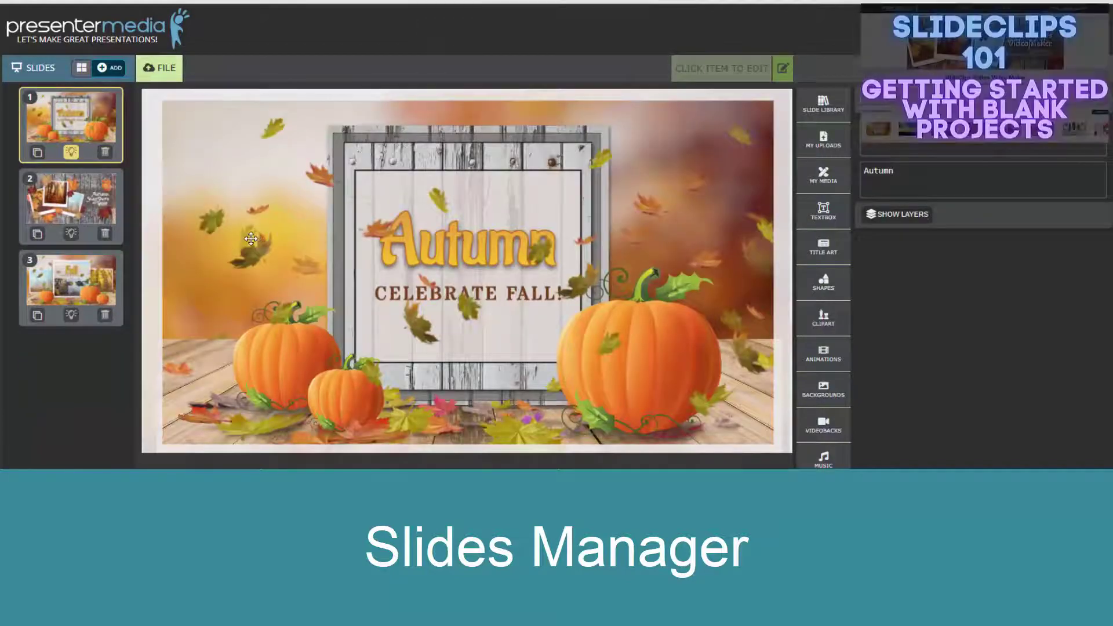
# - Change slide 1's title to "HARVEST" and its subtitle to "Starts Today!" with Quick Text Edit
pyautogui.click(456, 247)
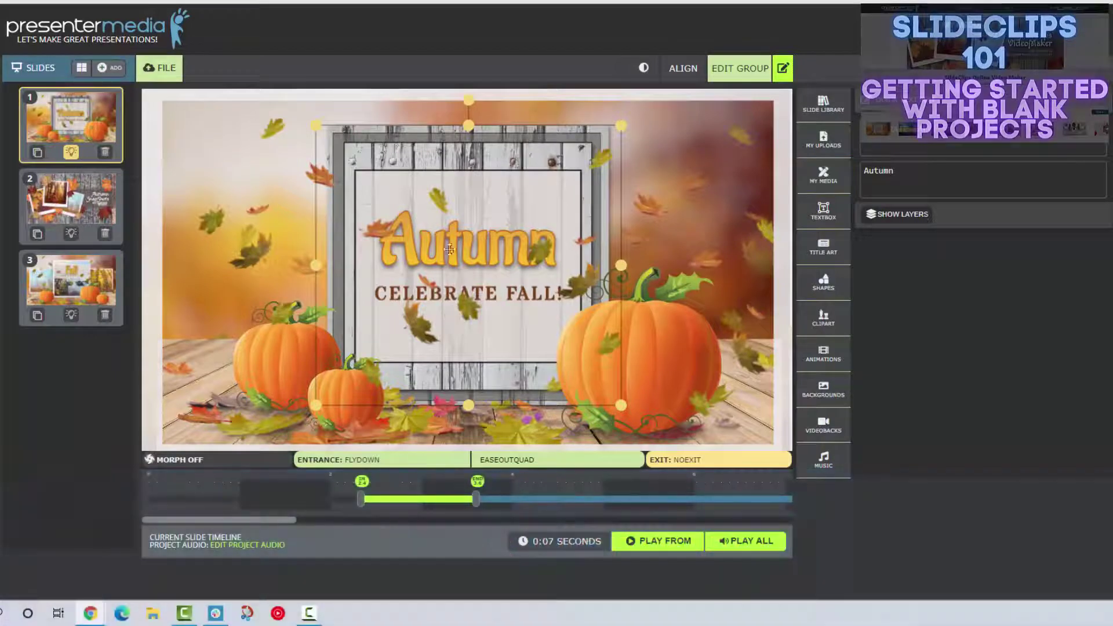
pyautogui.click(464, 294)
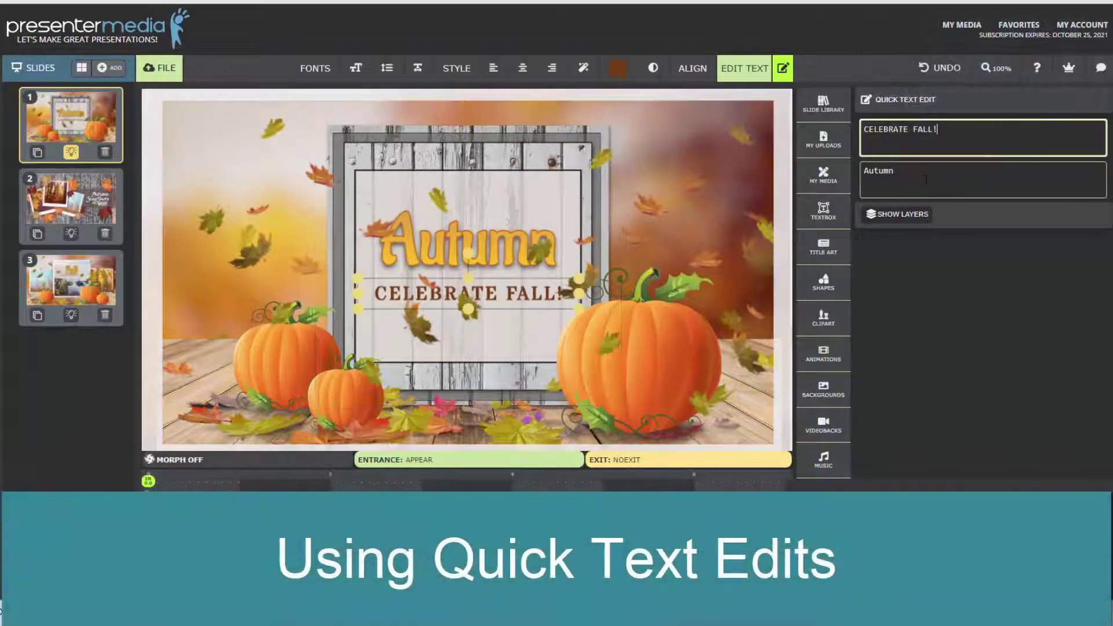
pyautogui.doubleClick(987, 183)
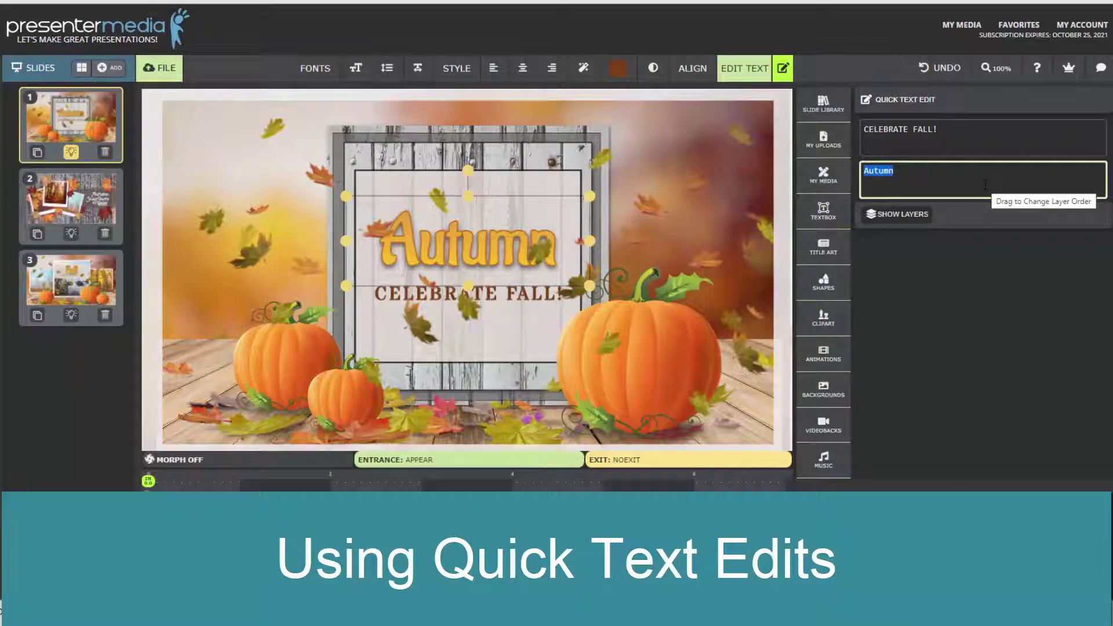
pyautogui.write('HARVEST')
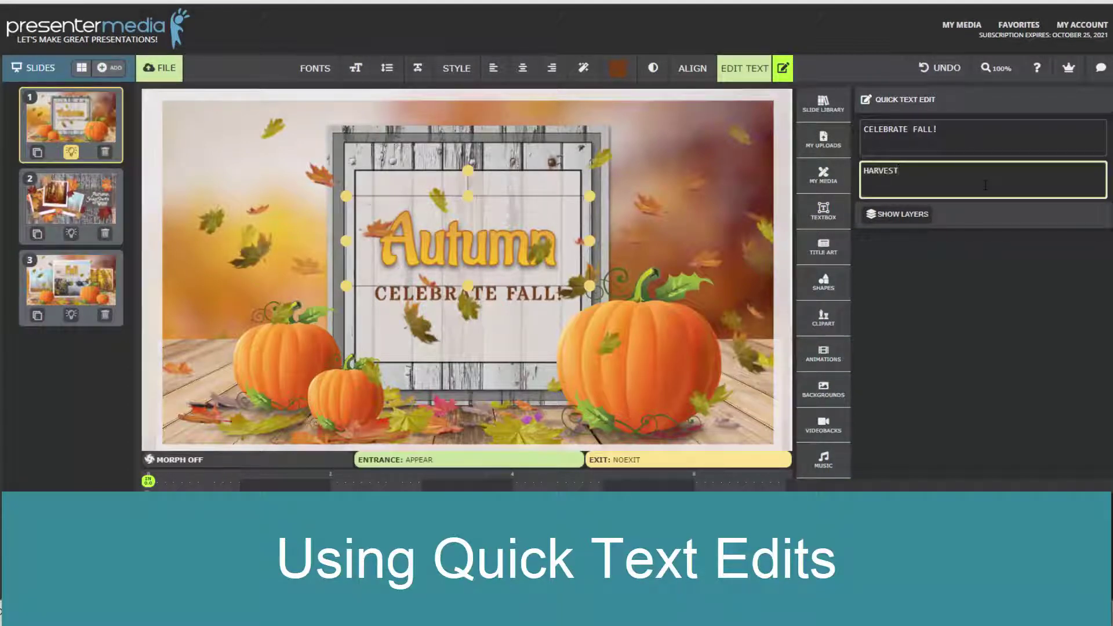
pyautogui.click(927, 139)
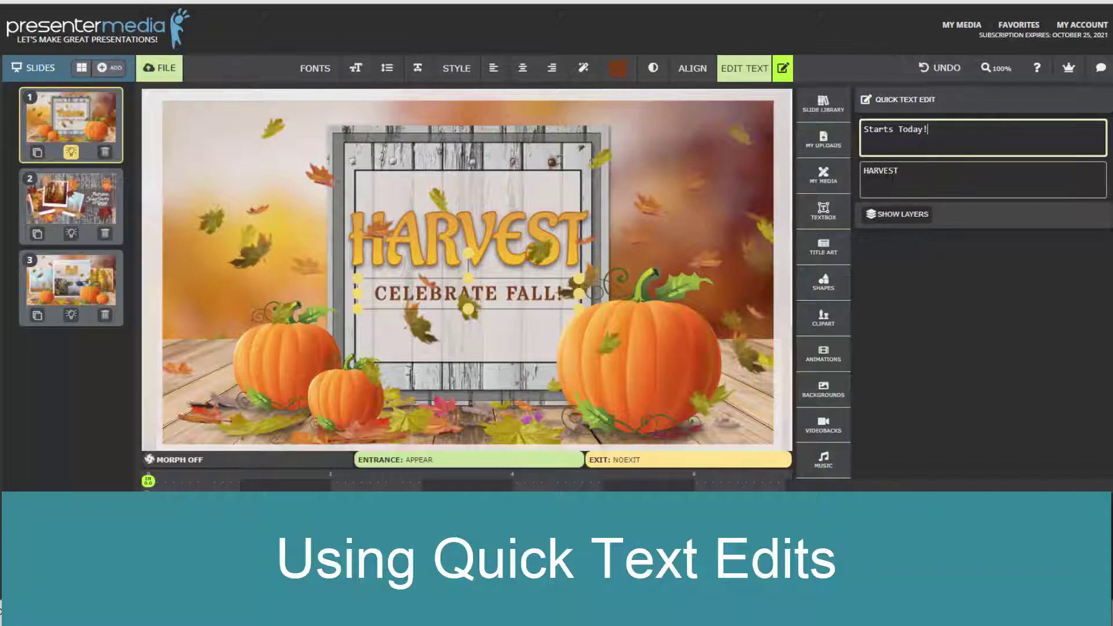
pyautogui.click(892, 171)
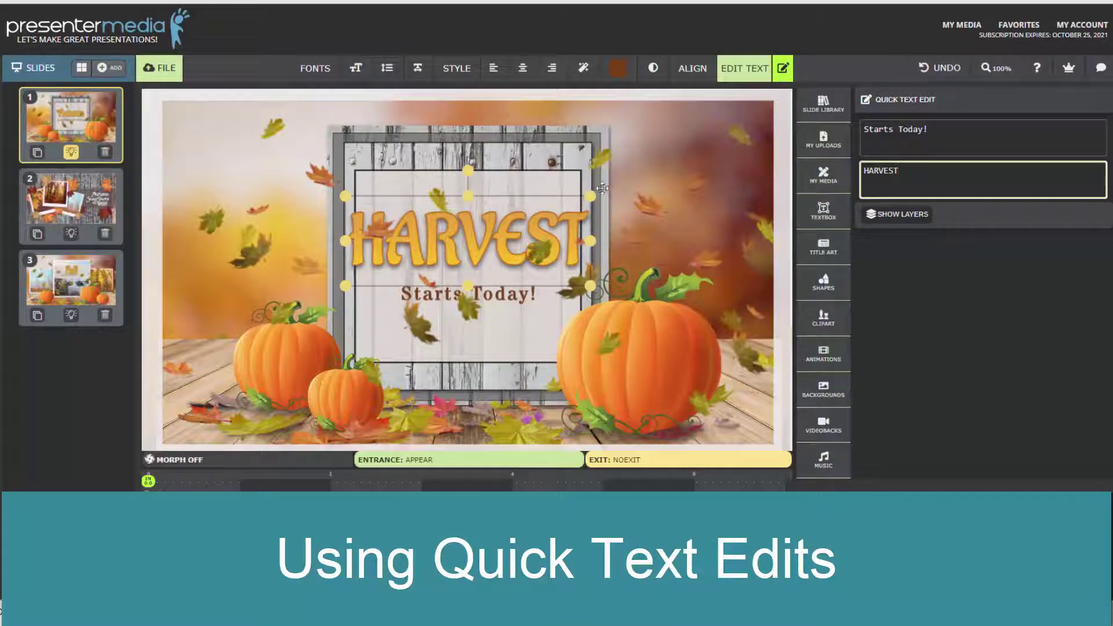
# - Open the sign group on slide 1, shrink the HARVEST title to fit inside the inner frame, and close the group
pyautogui.click(500, 237)
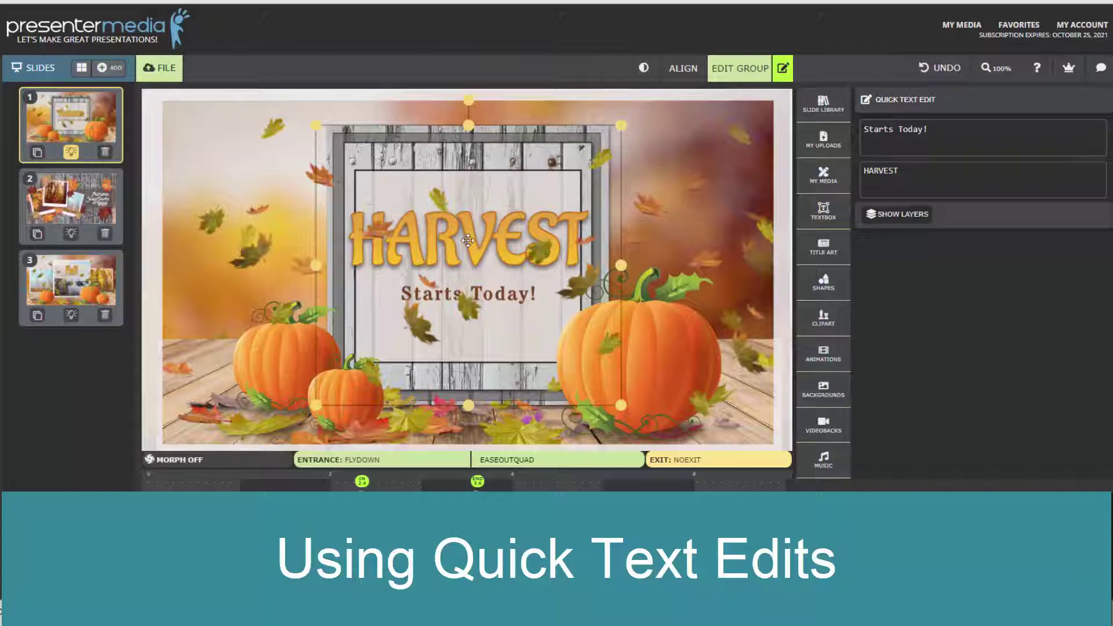
pyautogui.doubleClick(470, 238)
pyautogui.click(471, 237)
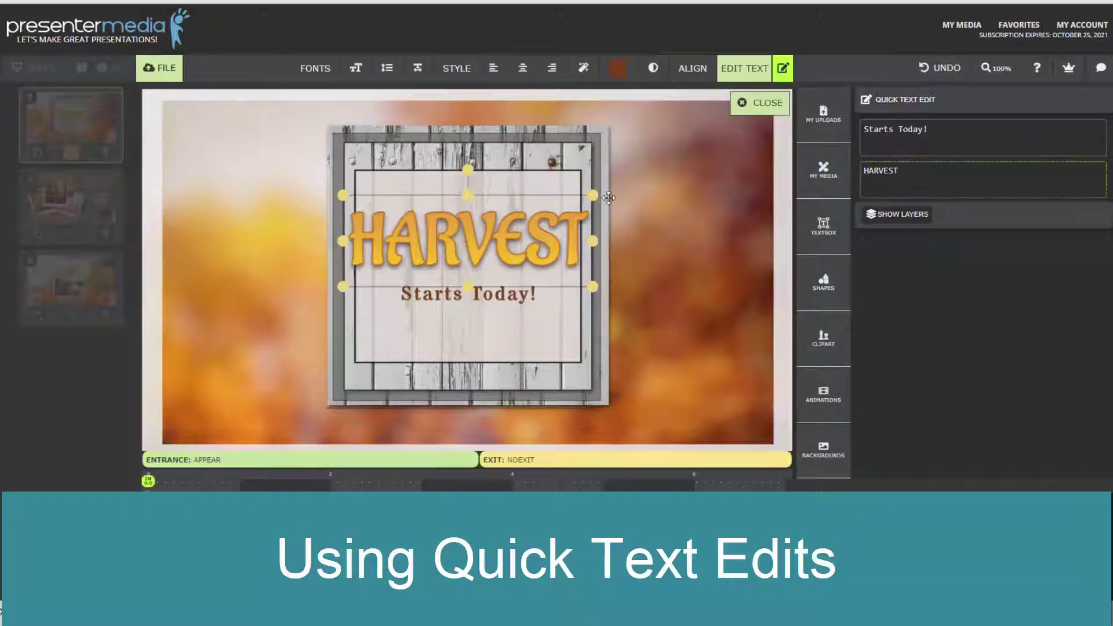
pyautogui.moveTo(592, 195); pyautogui.dragTo(529, 236)
pyautogui.click(750, 108)
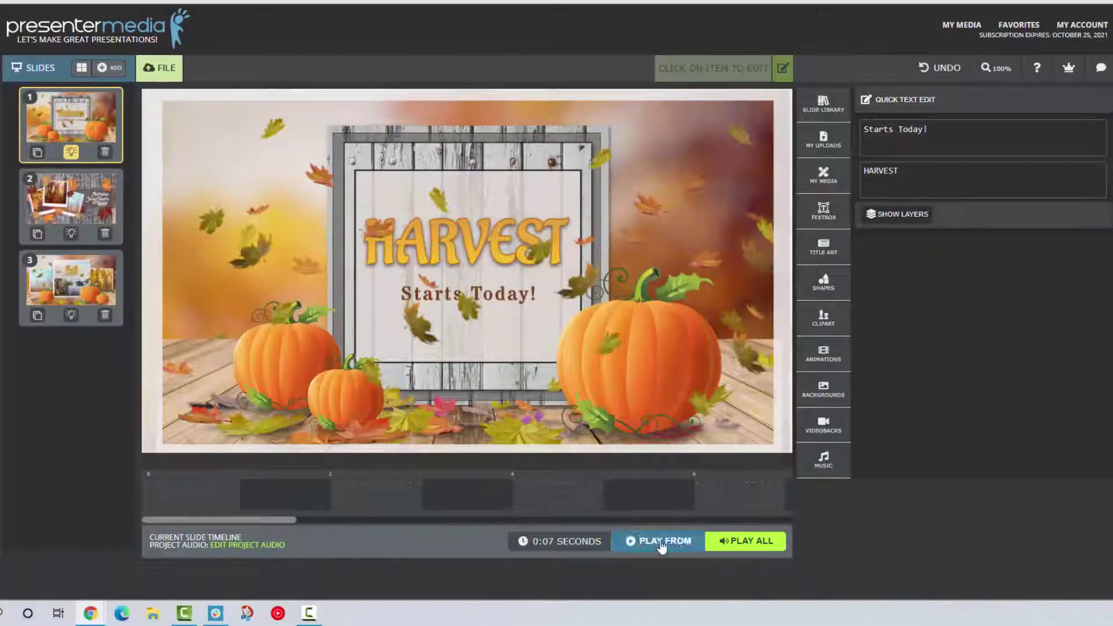
# - Preview the whole project from slide 1 into slide 2, and stop the playback
pyautogui.click(725, 543)
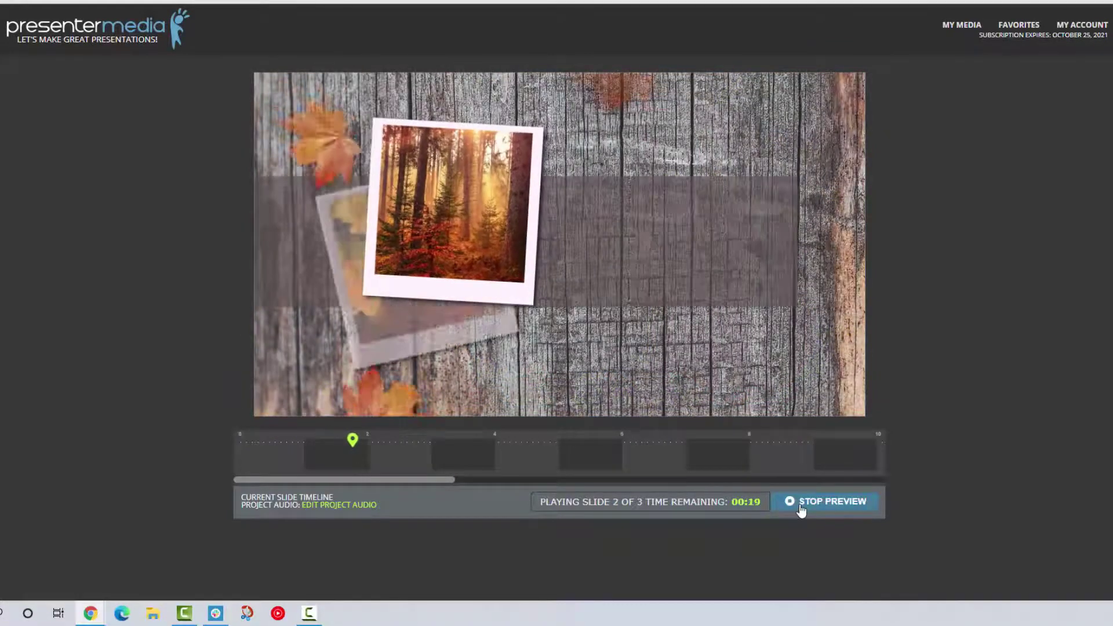
pyautogui.click(802, 509)
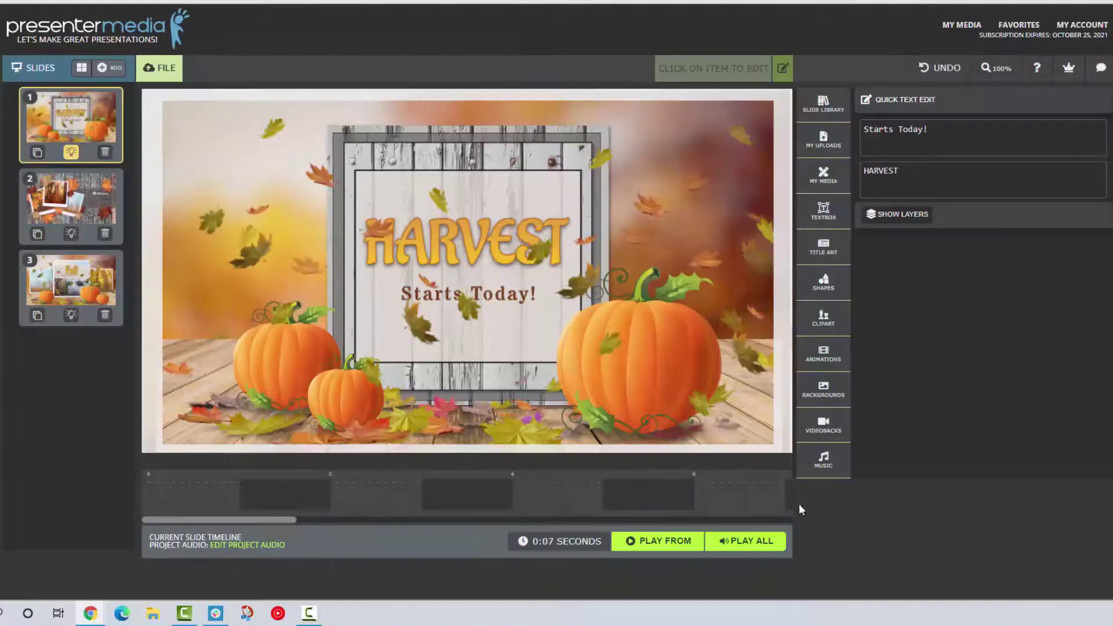
pyautogui.click(85, 211)
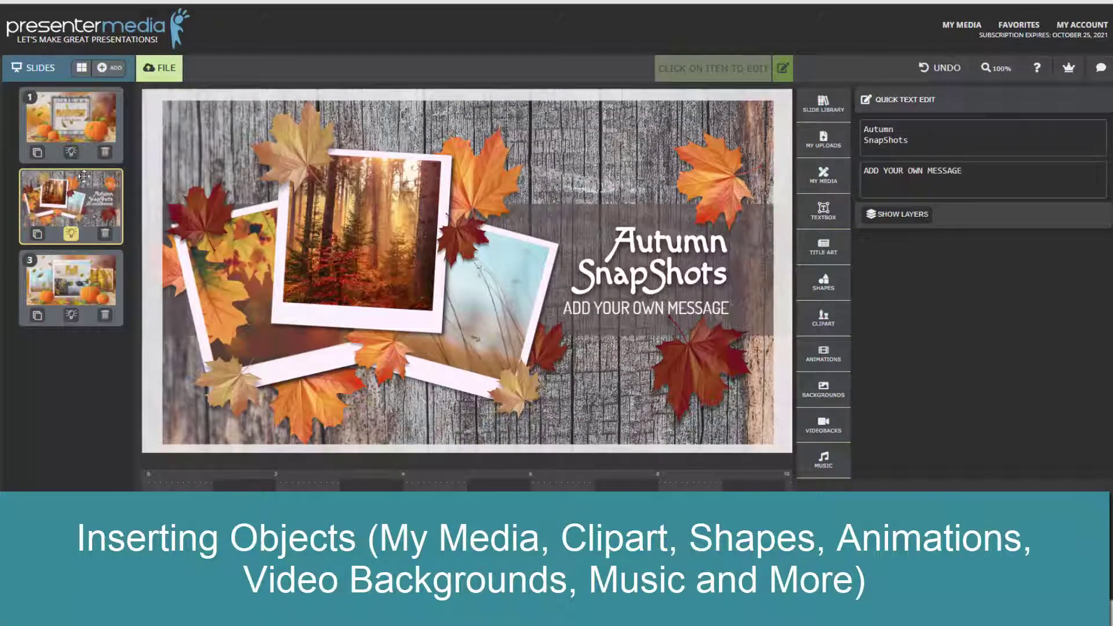
pyautogui.click(82, 127)
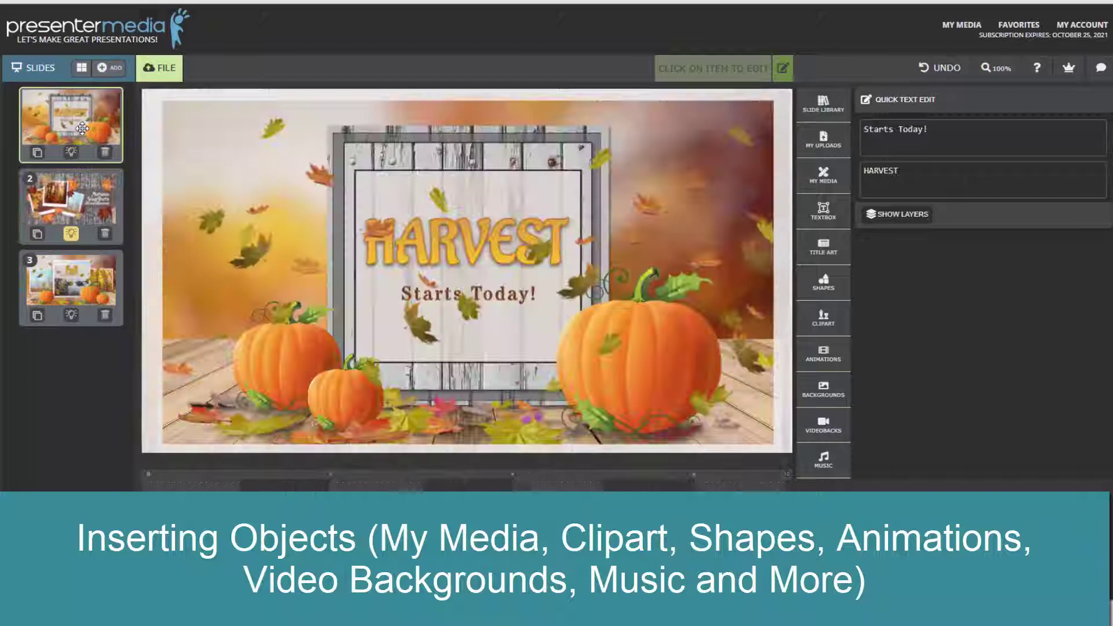
pyautogui.click(498, 299)
pyautogui.click(268, 363)
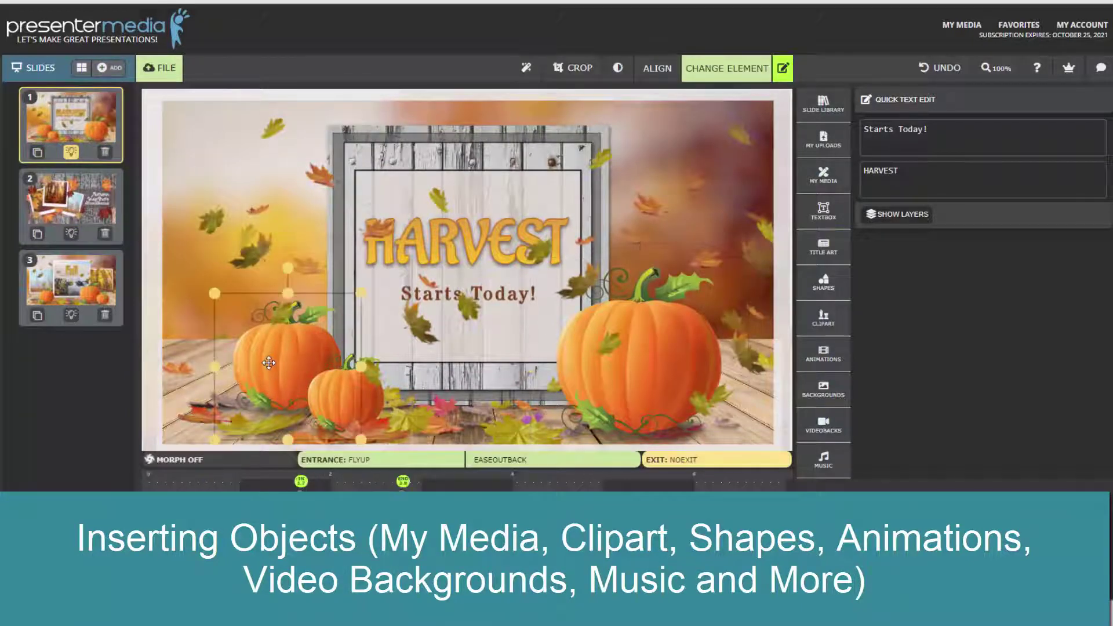
pyautogui.click(366, 405)
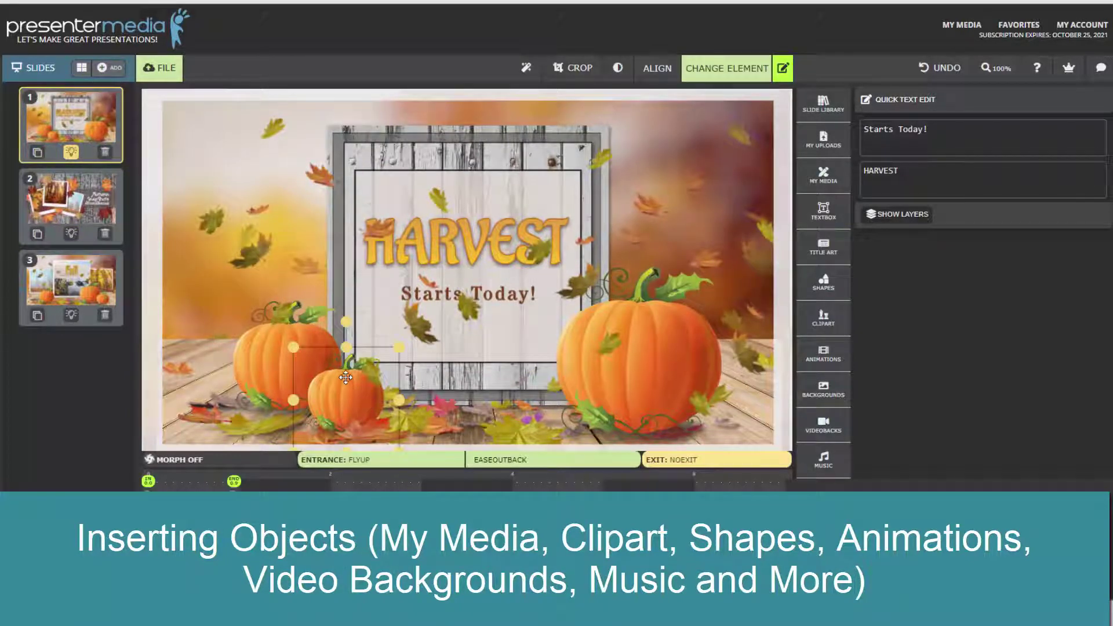
pyautogui.click(604, 367)
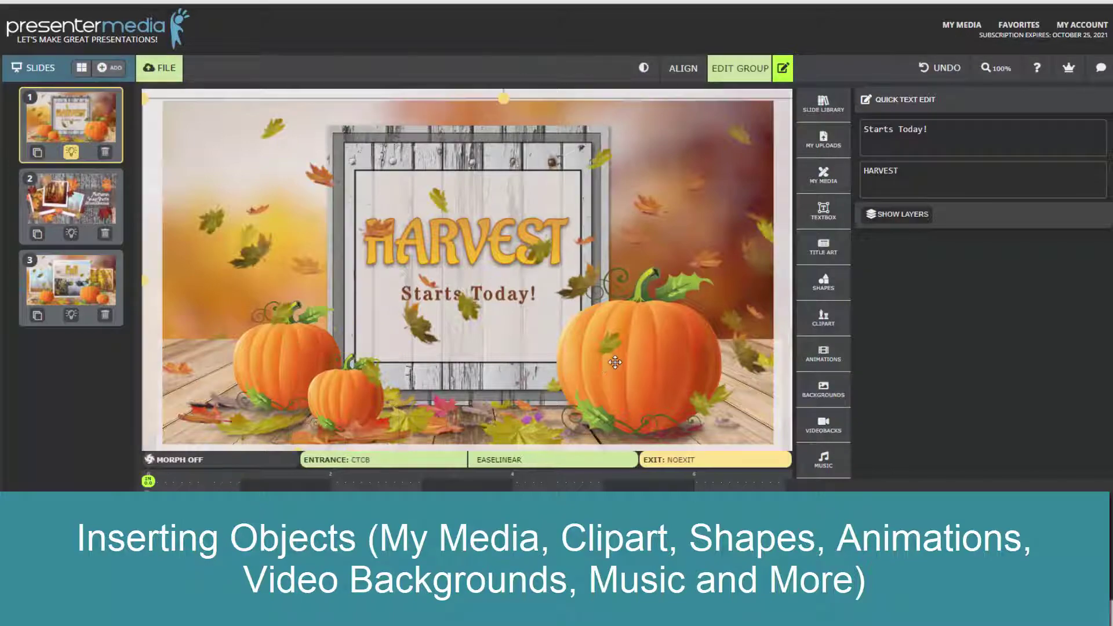
# - Start changing the large pumpkin element on slide 1 and search the animations library for "team"
pyautogui.click(660, 348)
pyautogui.rightClick(659, 347)
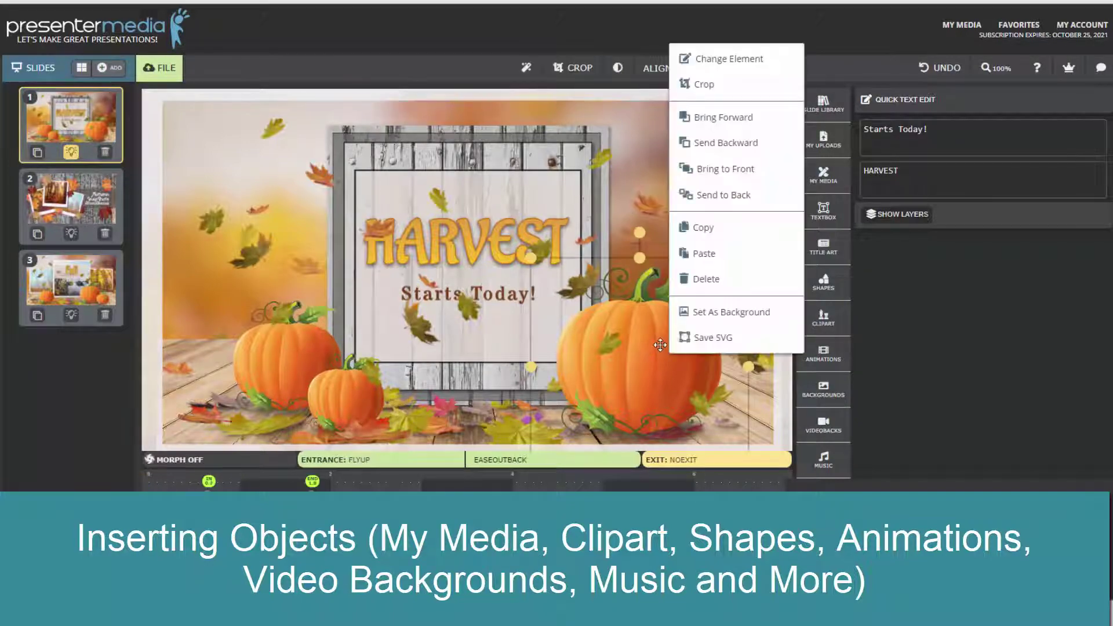
pyautogui.click(717, 60)
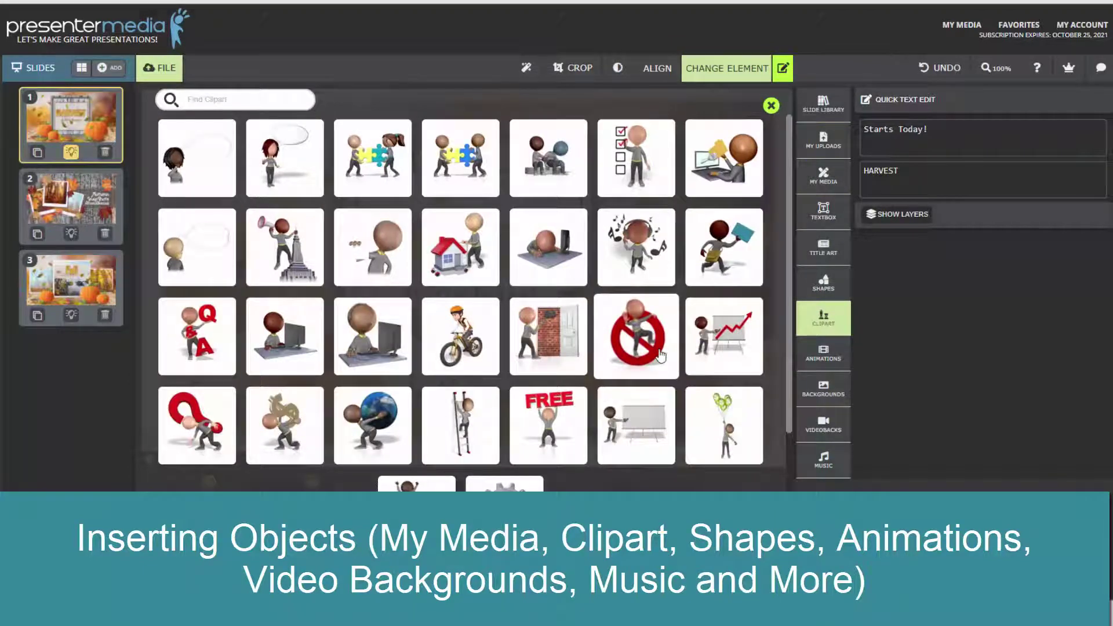
pyautogui.click(817, 361)
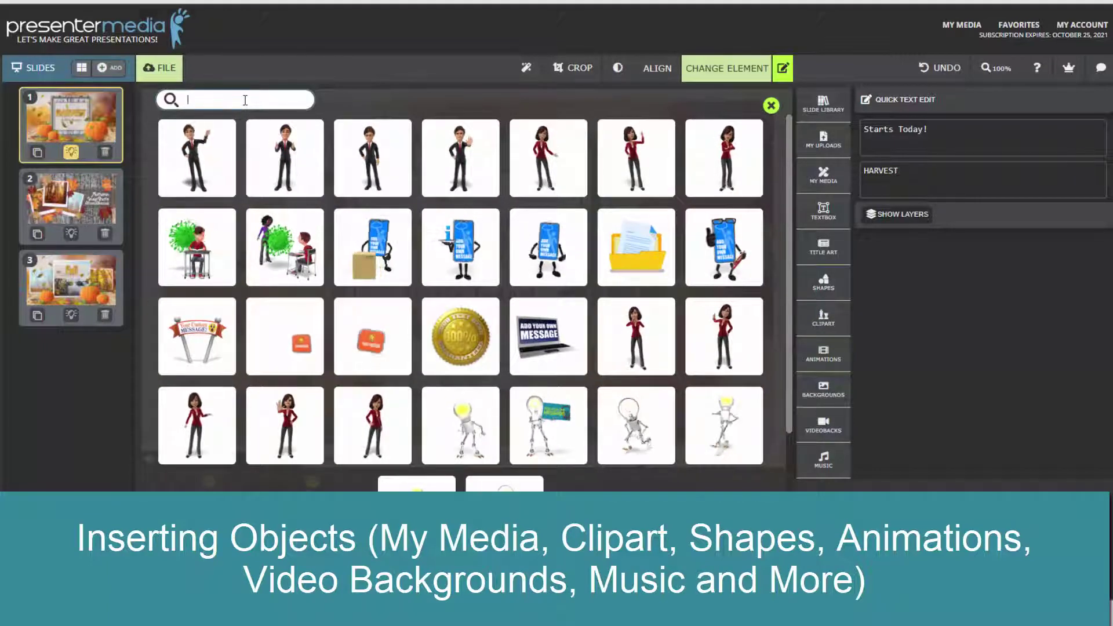
pyautogui.click(246, 101)
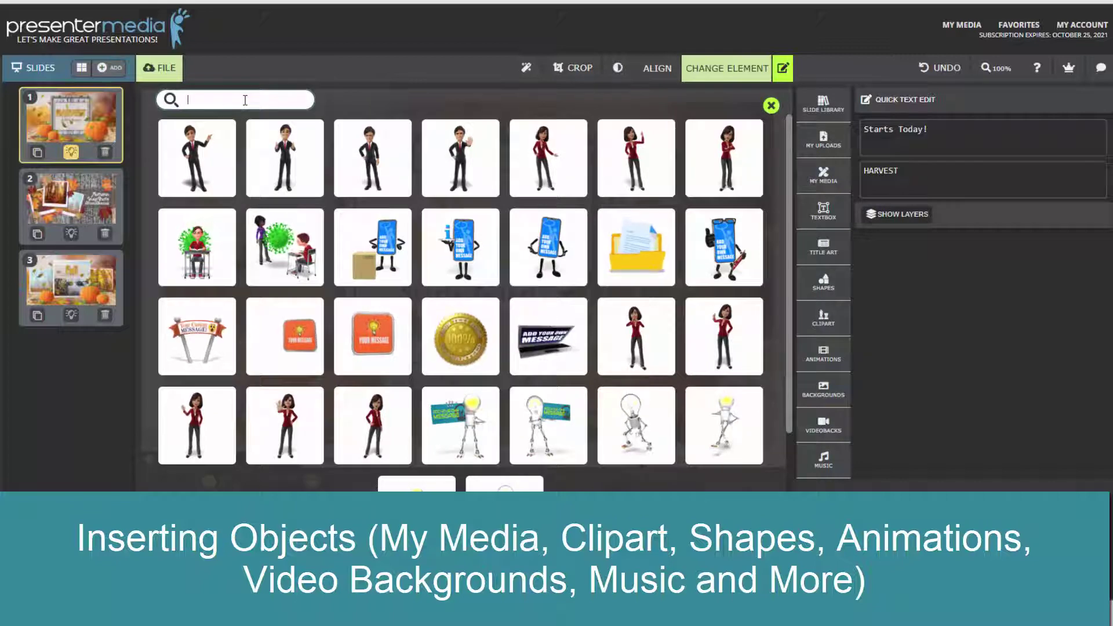
pyautogui.write('team')
pyautogui.press('Return')
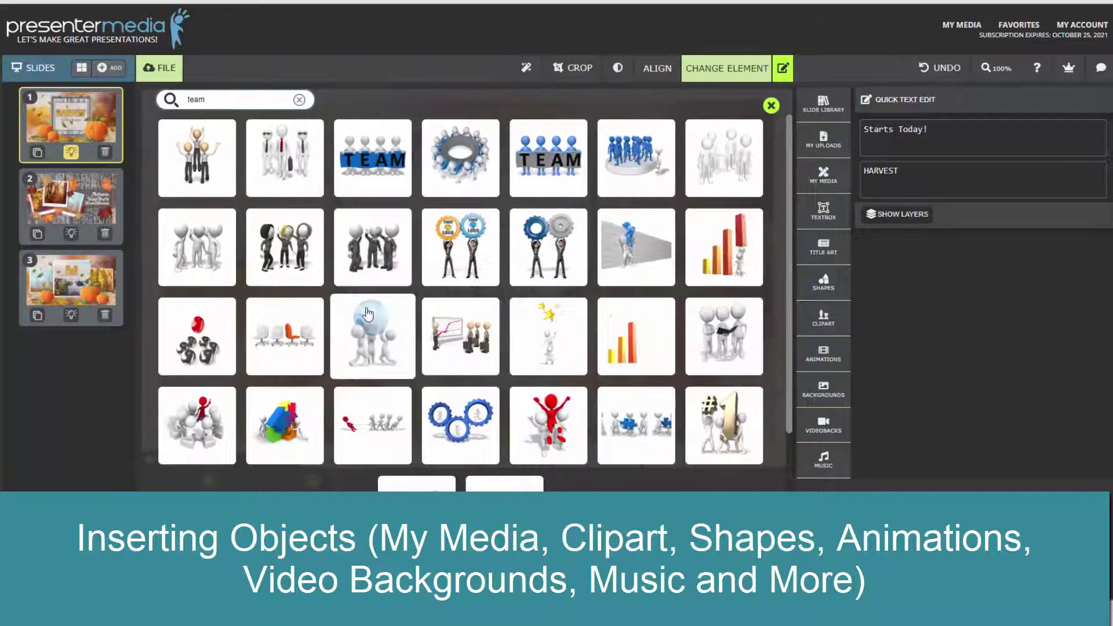
# - Replace the large pumpkin with the "team" animation of two workers in blue hard hats shaking hands
pyautogui.scroll(-2, 370, 324)
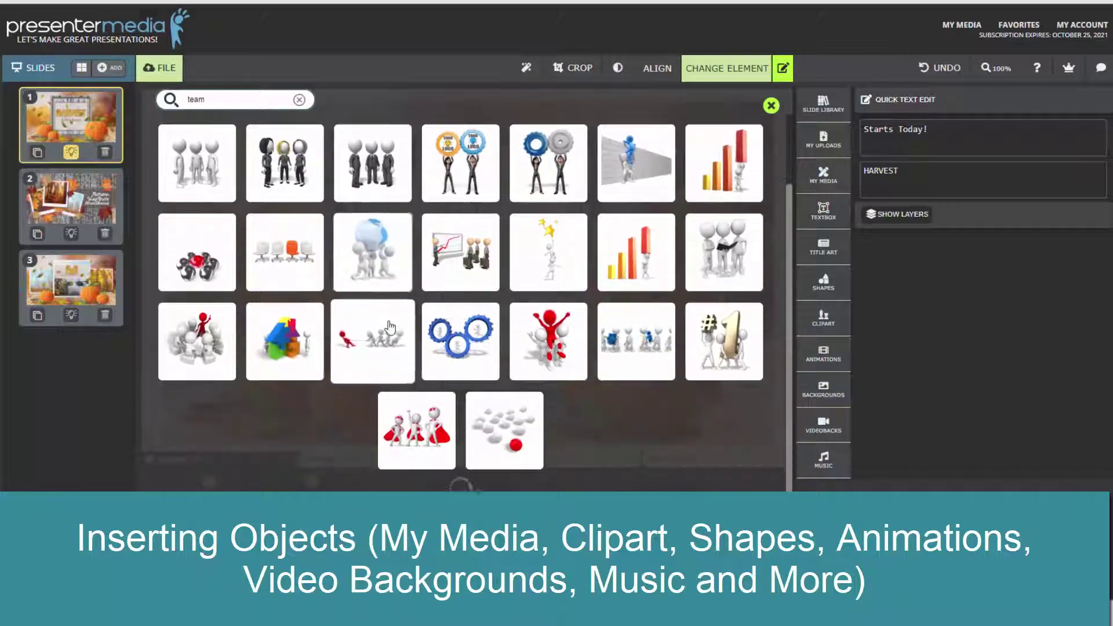
pyautogui.scroll(-3, 359, 325)
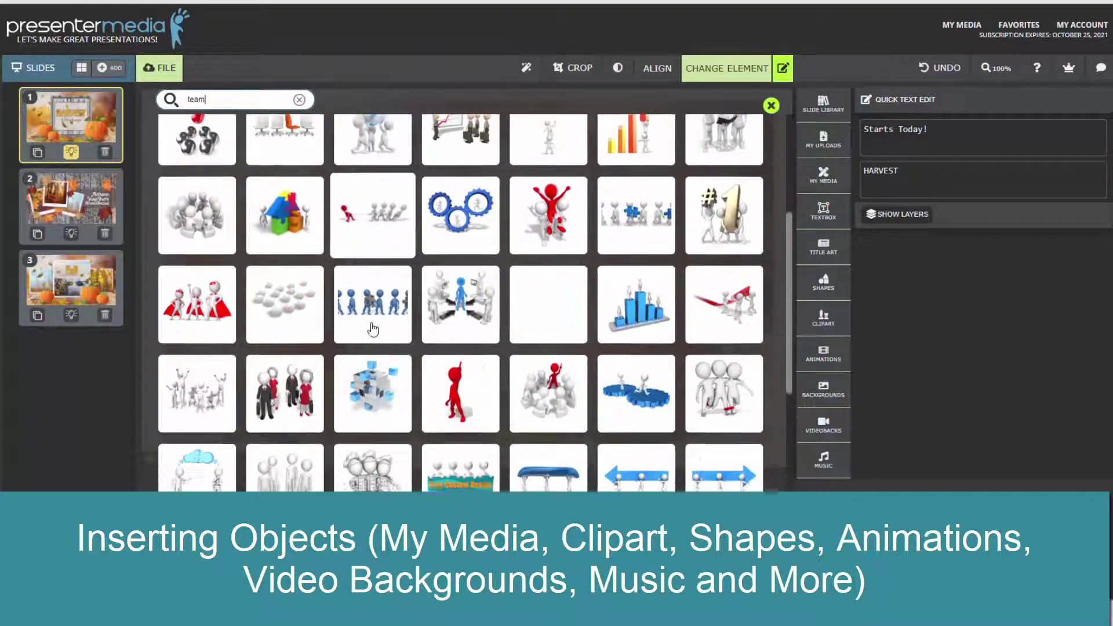
pyautogui.scroll(-3, 372, 330)
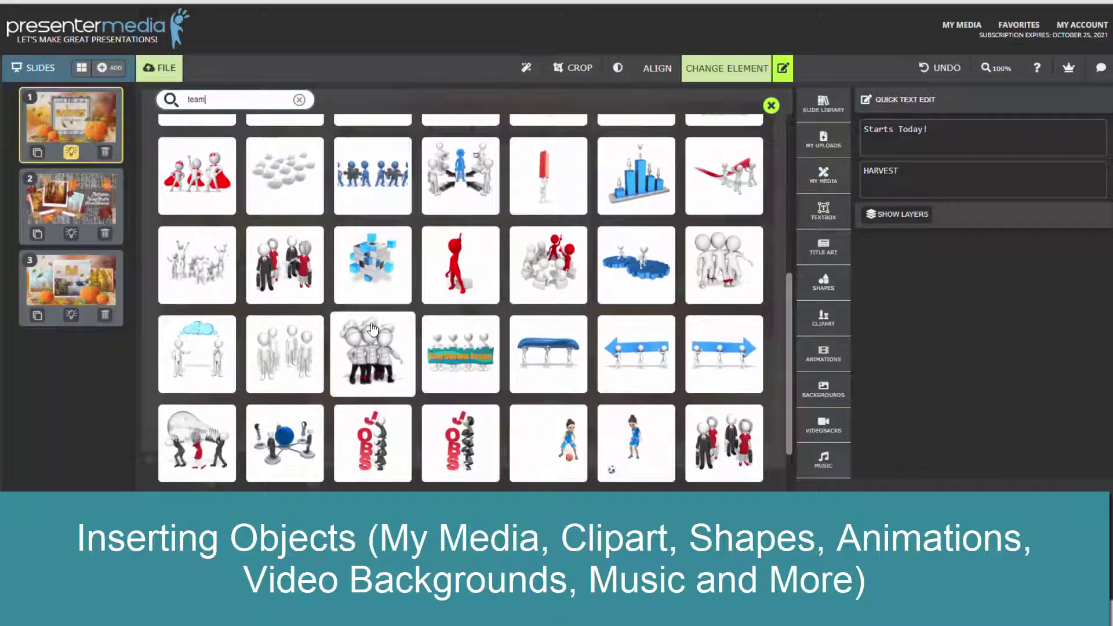
pyautogui.scroll(-2, 386, 331)
pyautogui.scroll(-3, 388, 331)
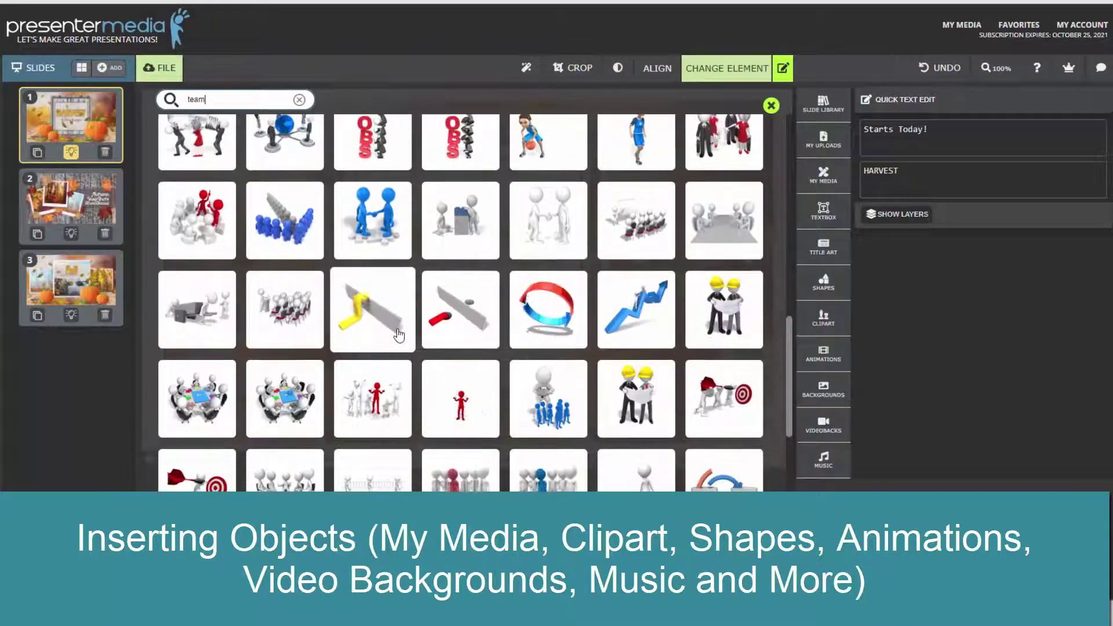
pyautogui.scroll(-1, 398, 334)
pyautogui.scroll(-3, 398, 335)
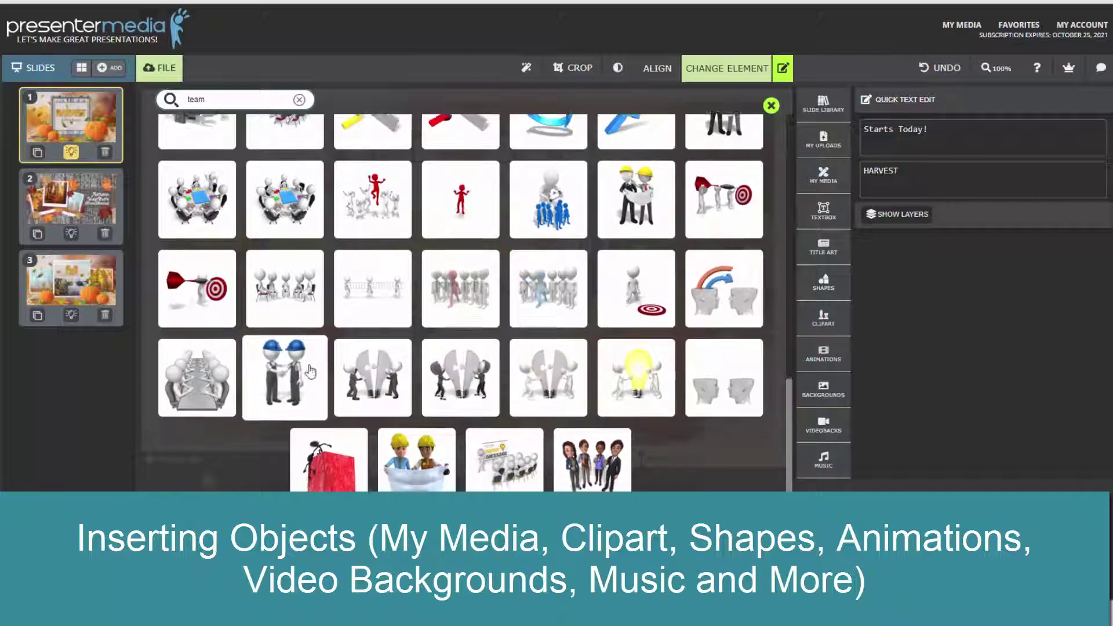
pyautogui.scroll(-1, 285, 357)
pyautogui.click(285, 356)
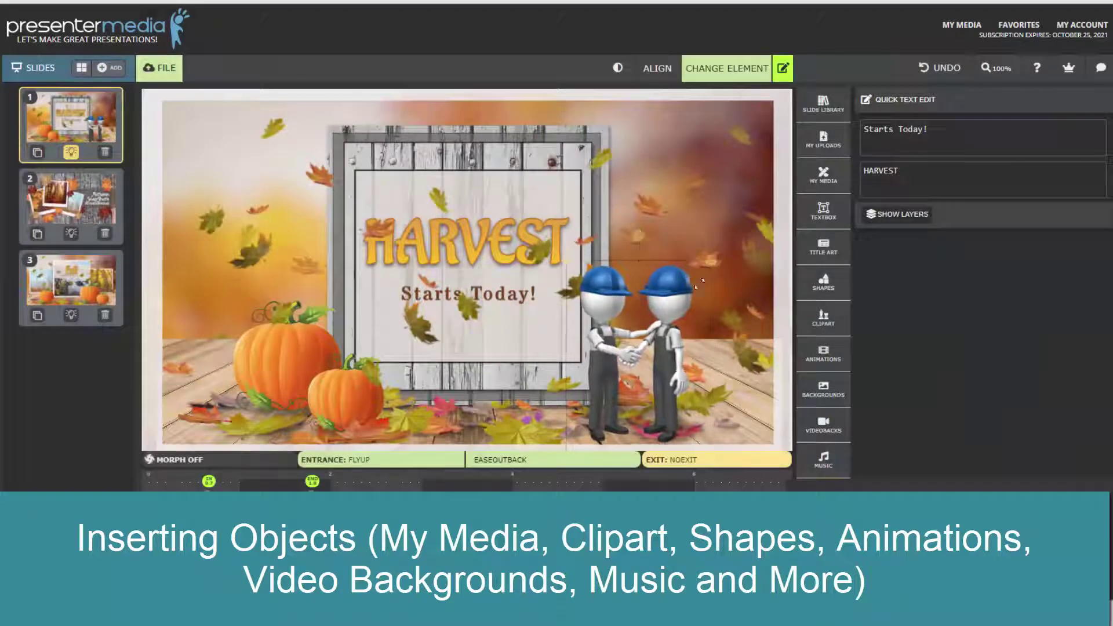
# - Enlarge the handshake animation to about half the slide's height and position it on the wooden floor right of the sign
pyautogui.moveTo(702, 282); pyautogui.dragTo(678, 317)
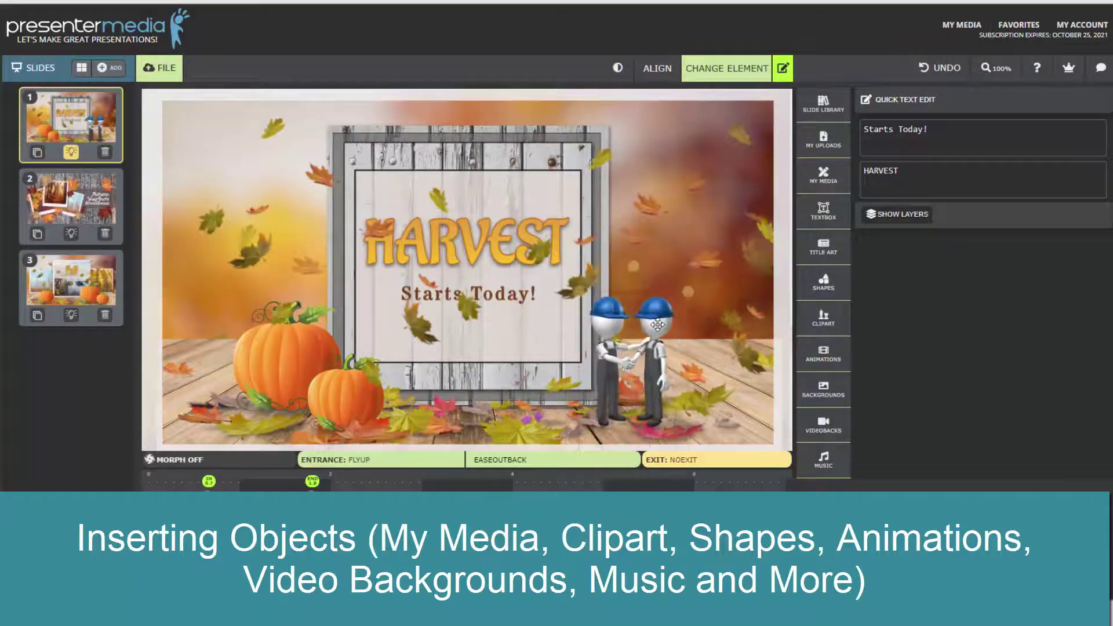
pyautogui.moveTo(664, 325); pyautogui.dragTo(689, 325)
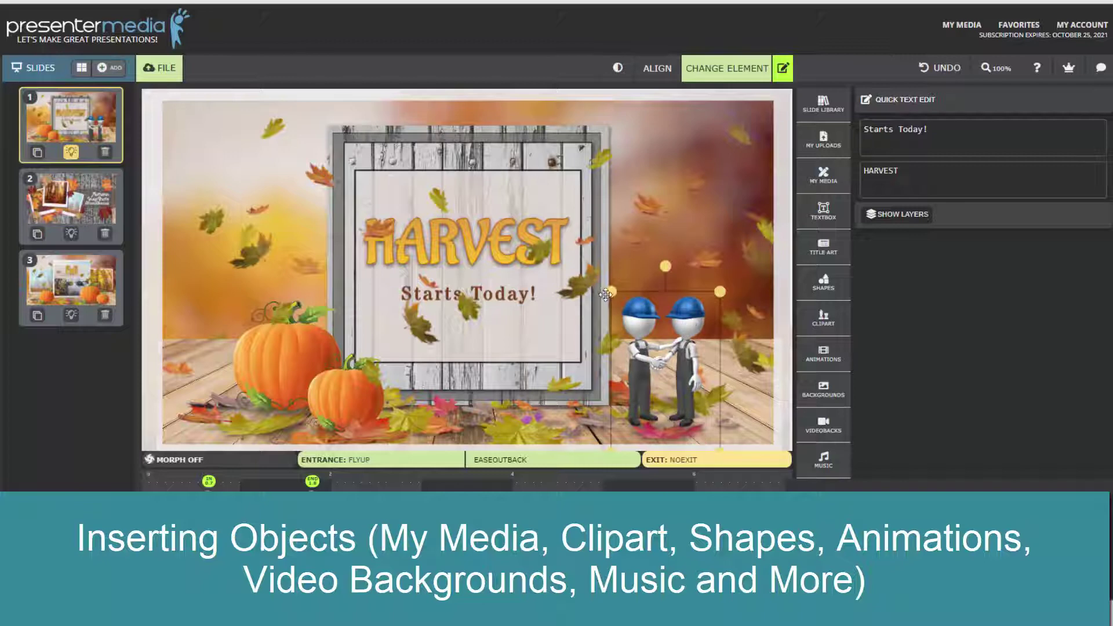
pyautogui.moveTo(605, 295); pyautogui.dragTo(528, 255)
pyautogui.moveTo(595, 280); pyautogui.dragTo(625, 298)
pyautogui.click(699, 164)
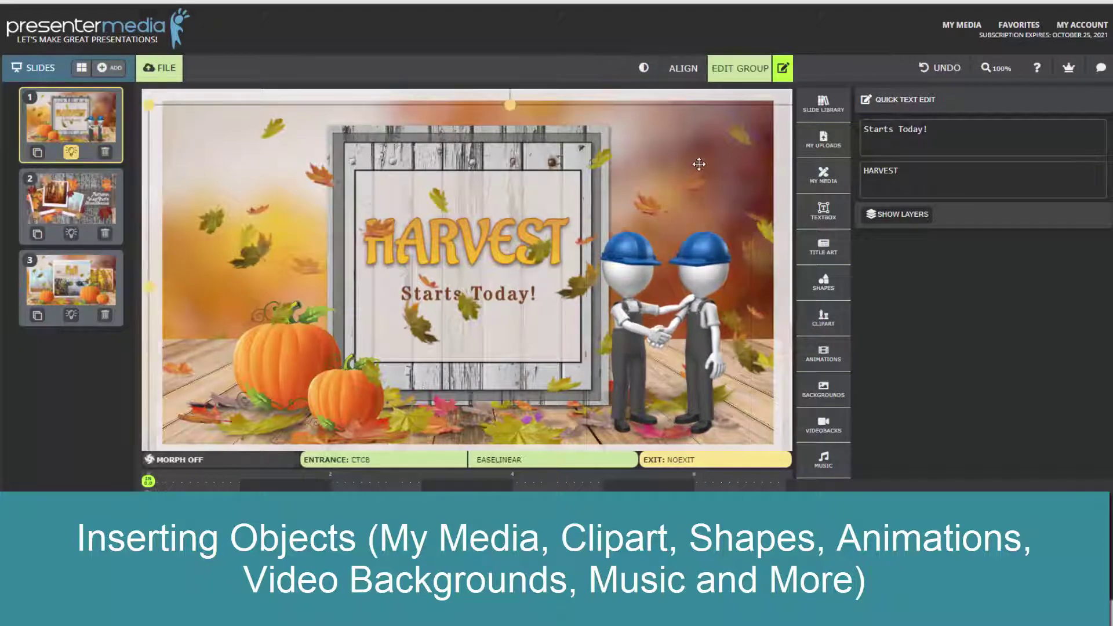
# - Preview slide 1 with the handshake animation, and select the figures and the leaves group on the slide
pyautogui.click(560, 609)
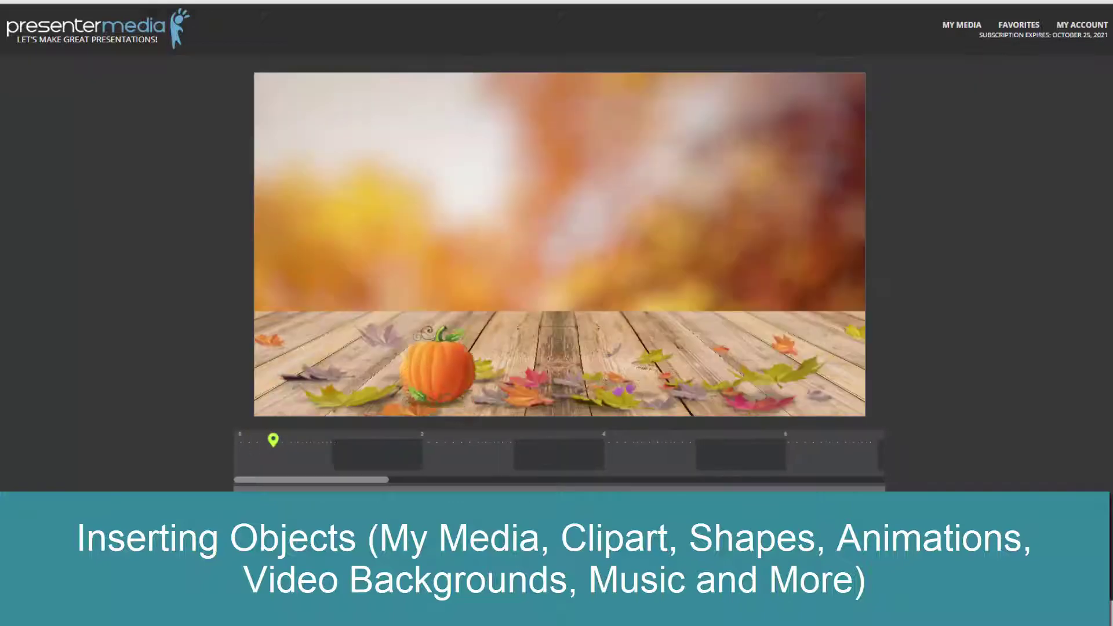
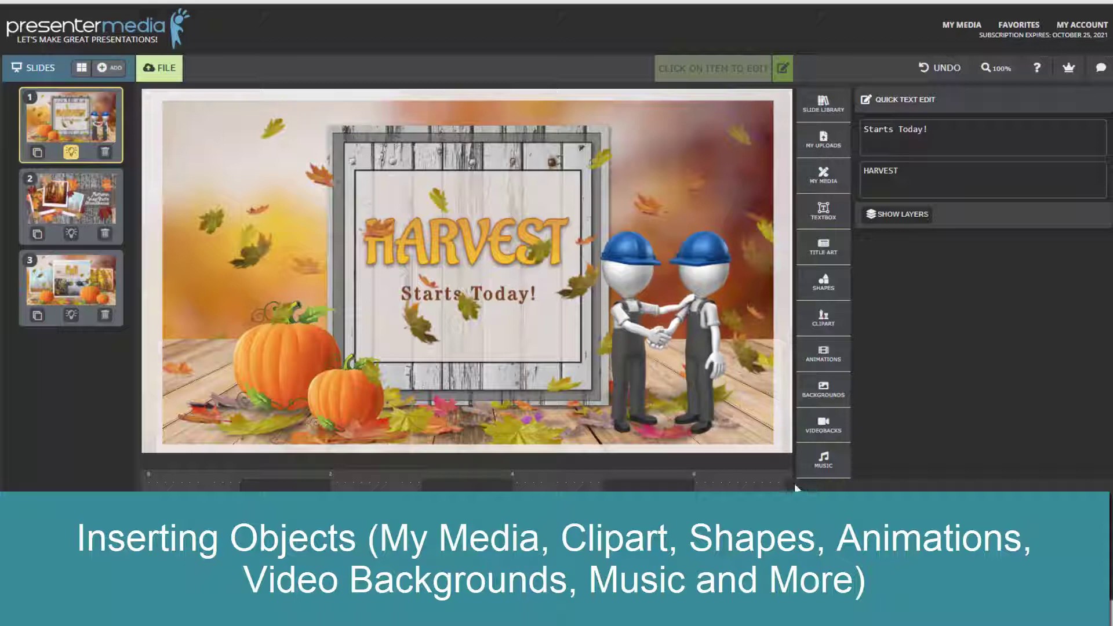
pyautogui.click(688, 274)
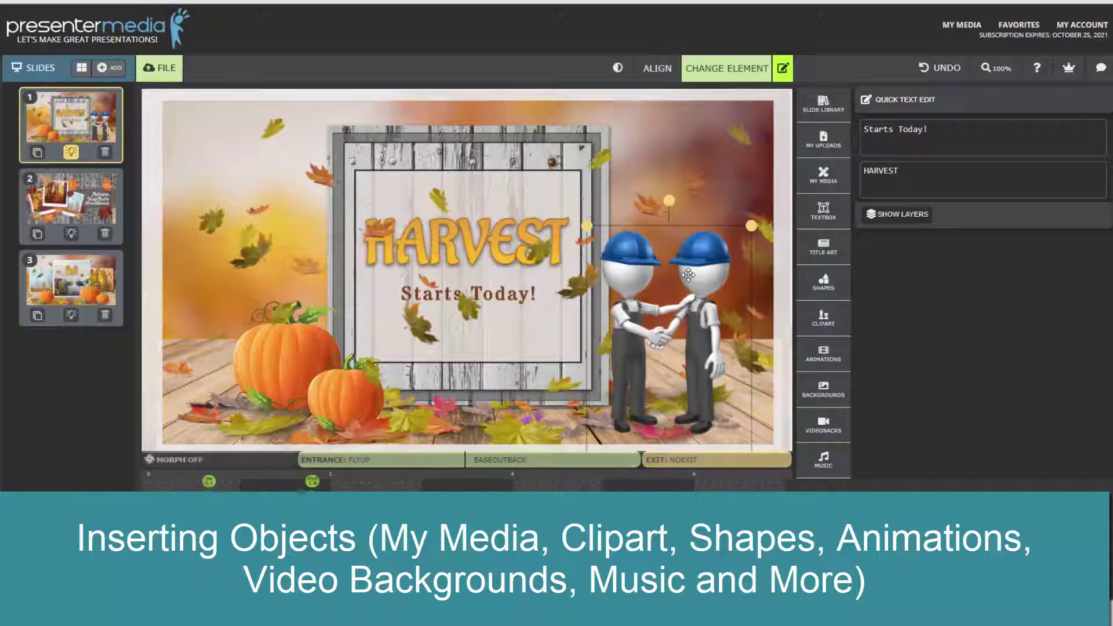
pyautogui.click(695, 164)
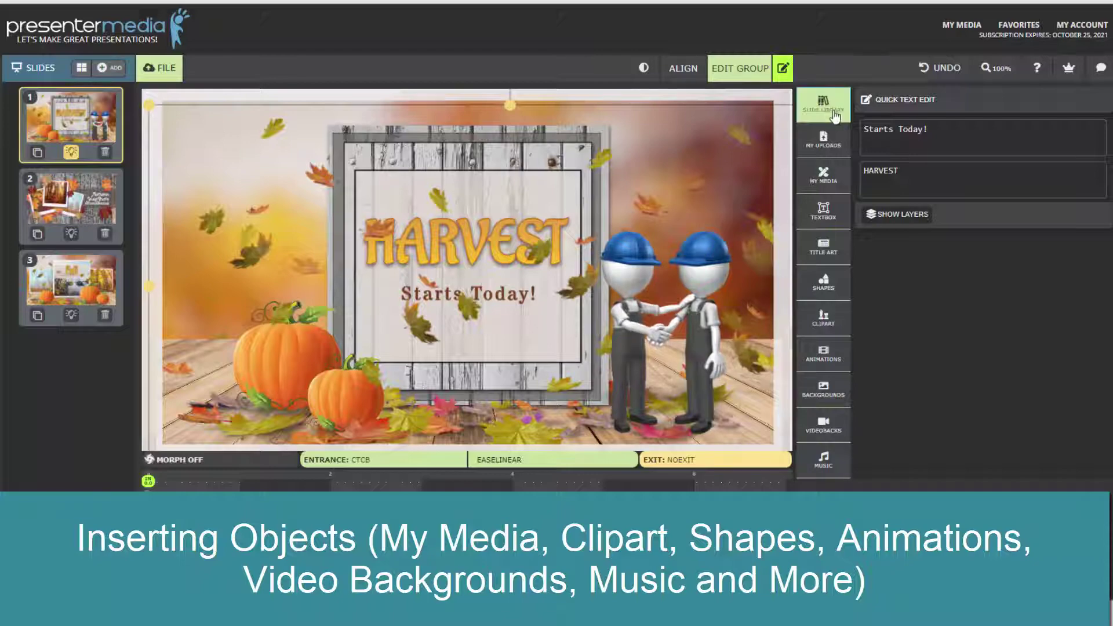
# - Upload the image "SlideClips Tutorial 101 - Getting Started Templates" from the Desktop to My Uploads
pyautogui.click(817, 147)
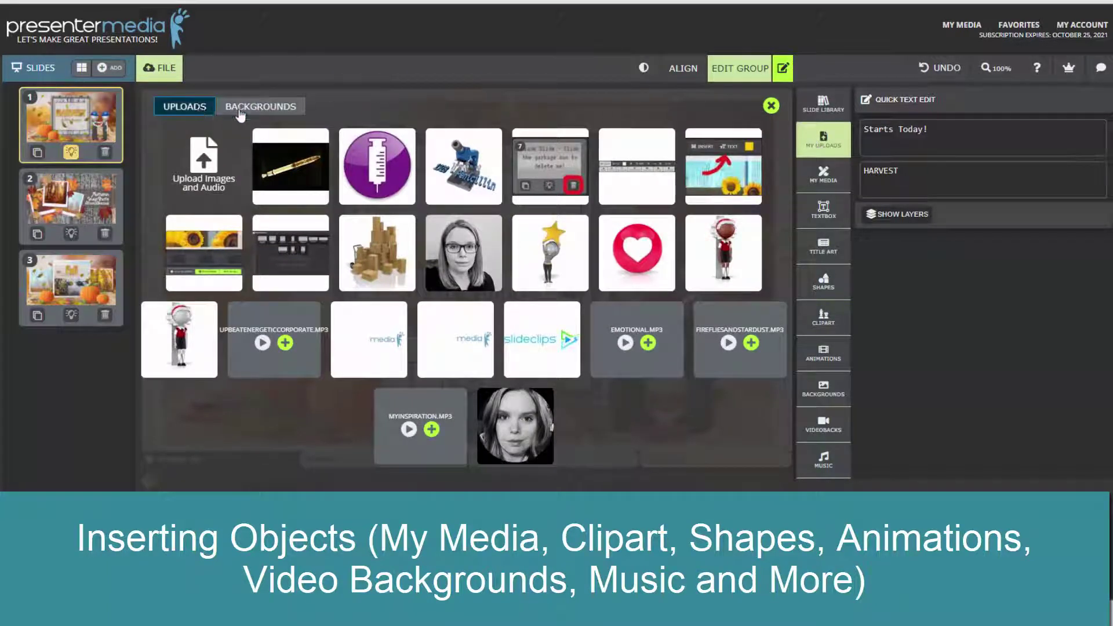
pyautogui.click(197, 155)
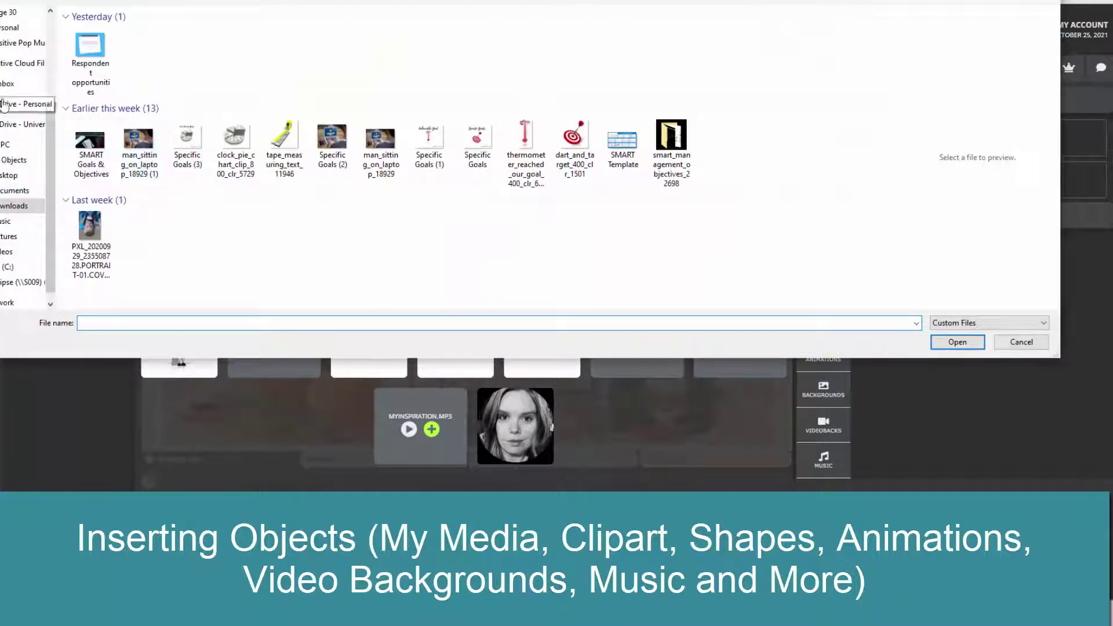
pyautogui.click(11, 175)
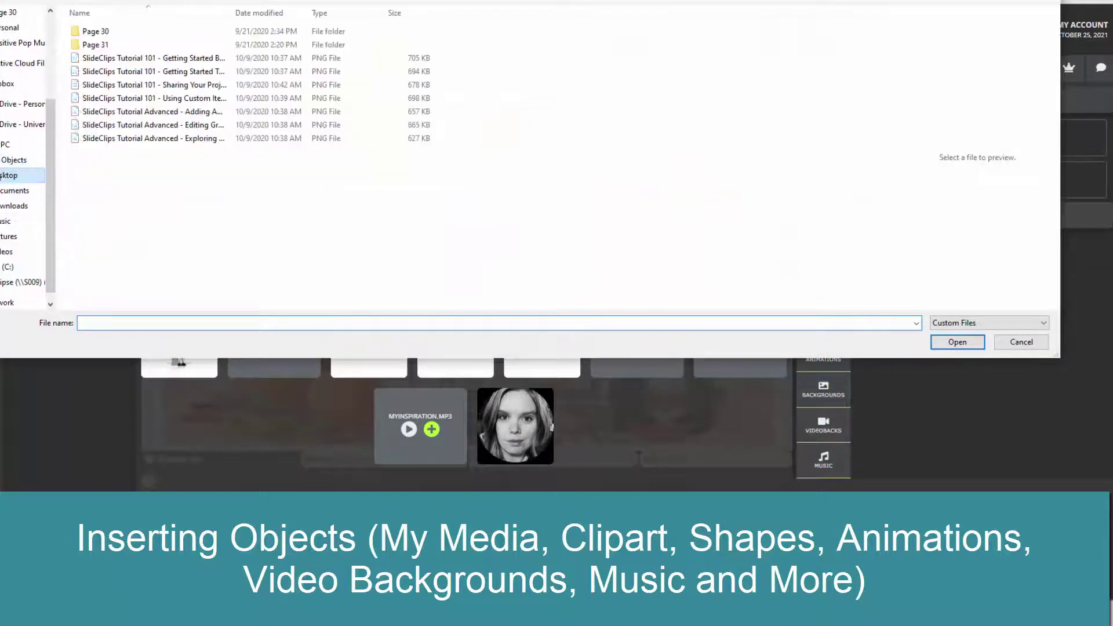
pyautogui.moveTo(233, 13); pyautogui.dragTo(325, 17)
pyautogui.click(232, 70)
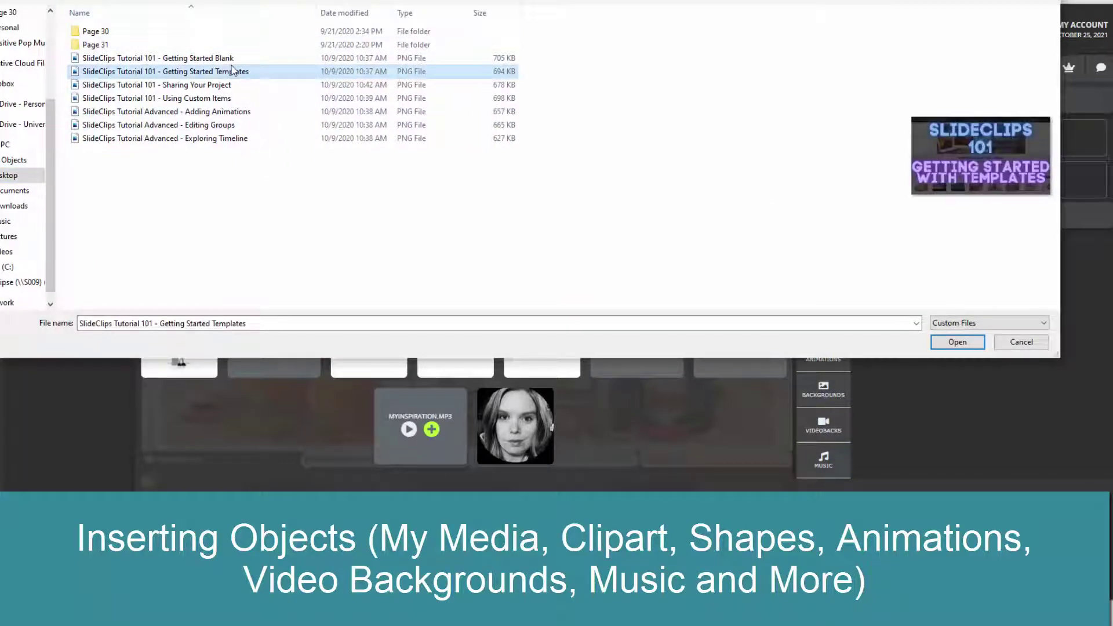
pyautogui.doubleClick(232, 70)
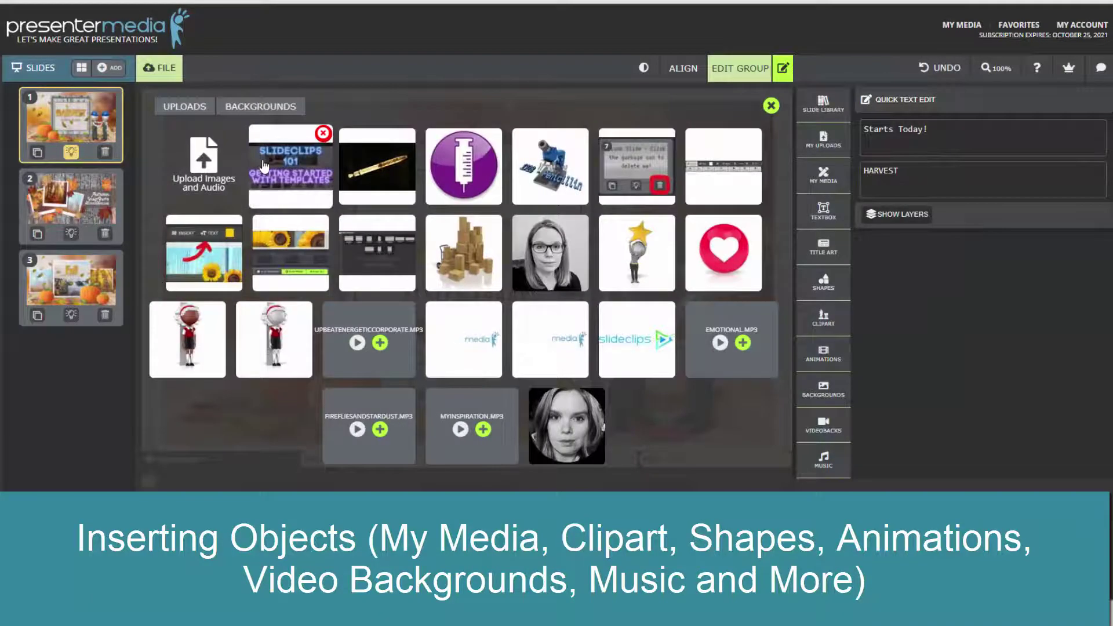
# - Insert the uploaded SlideClips 101 image on slide 1, view its element options, and delete the image from the slide
pyautogui.click(295, 171)
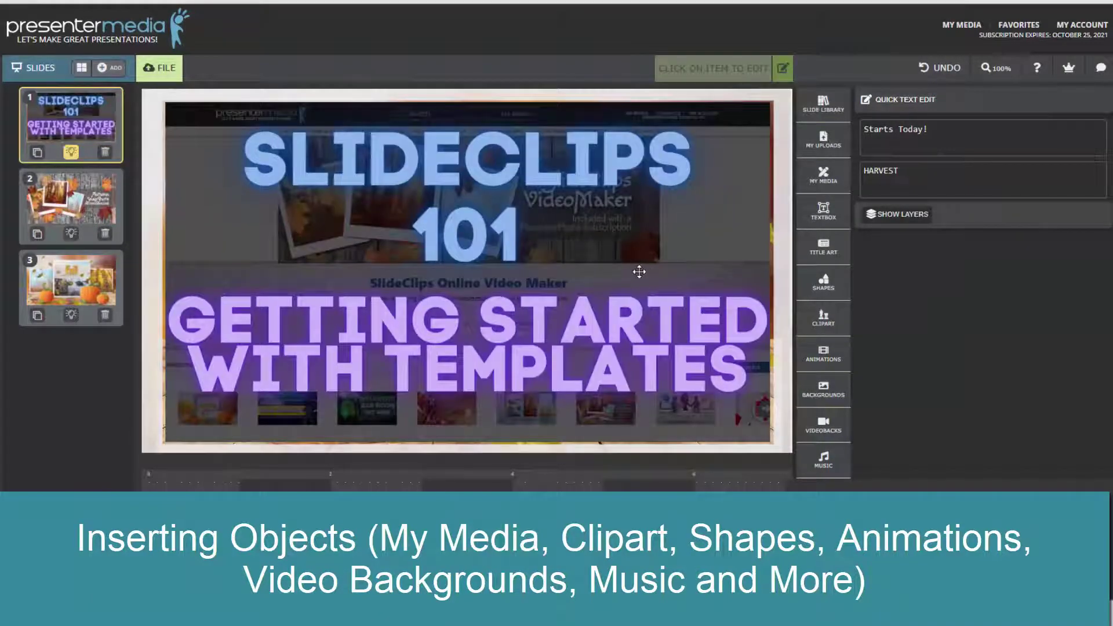
pyautogui.click(666, 256)
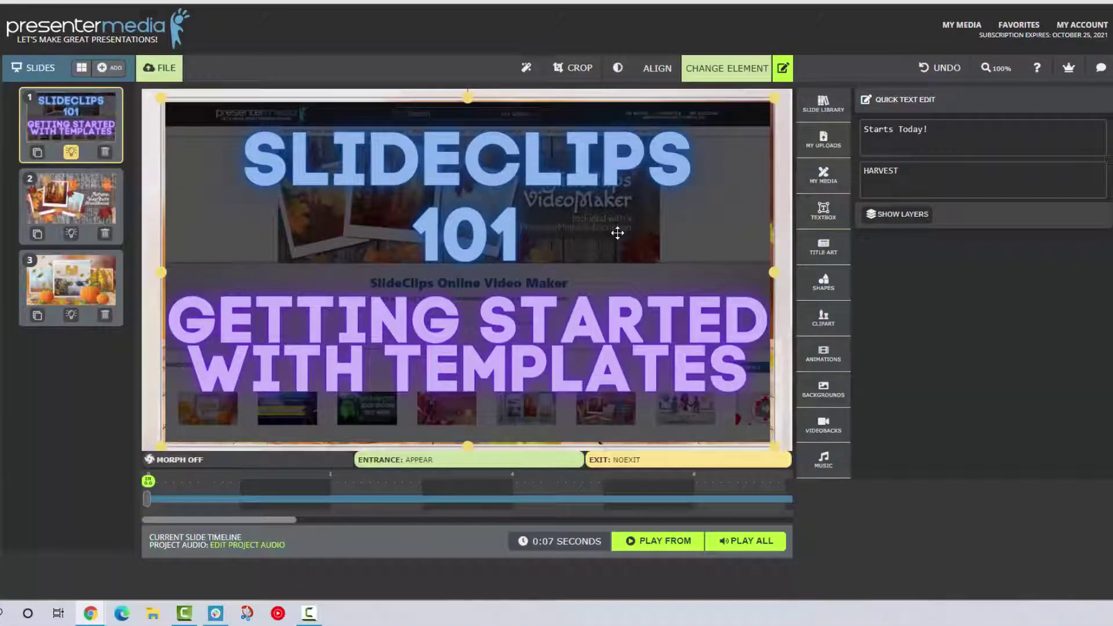
pyautogui.rightClick(617, 233)
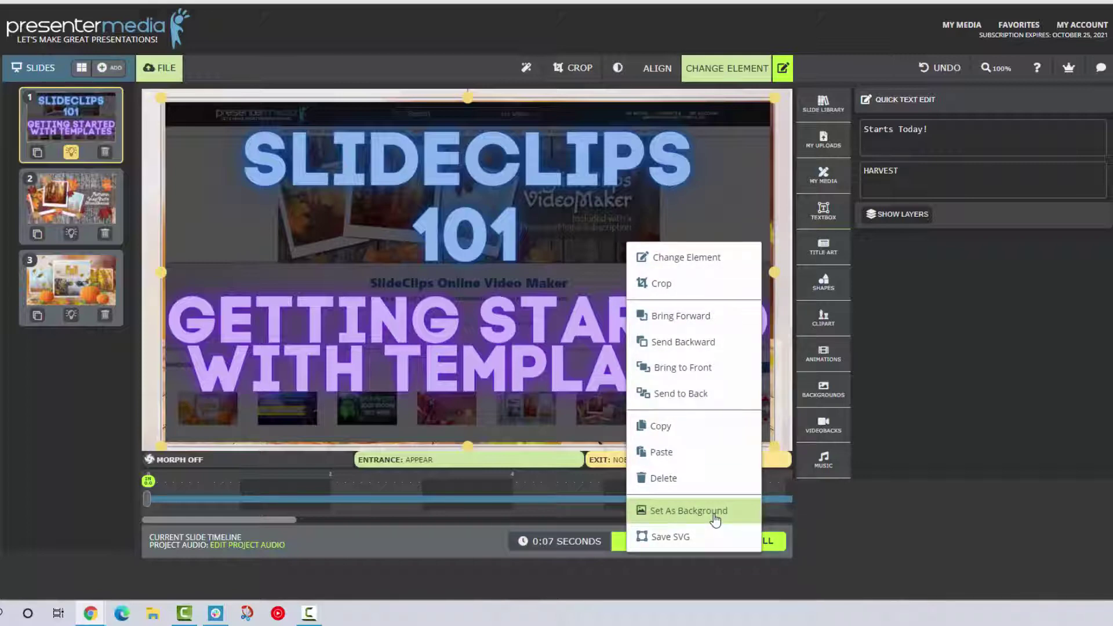
pyautogui.click(509, 269)
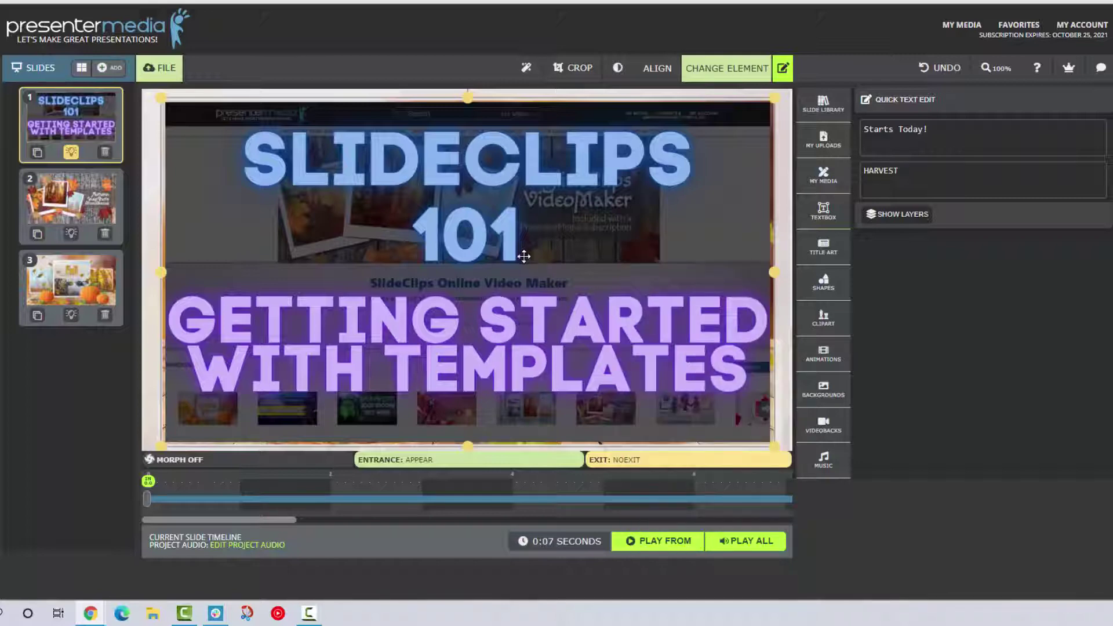
pyautogui.press('Delete')
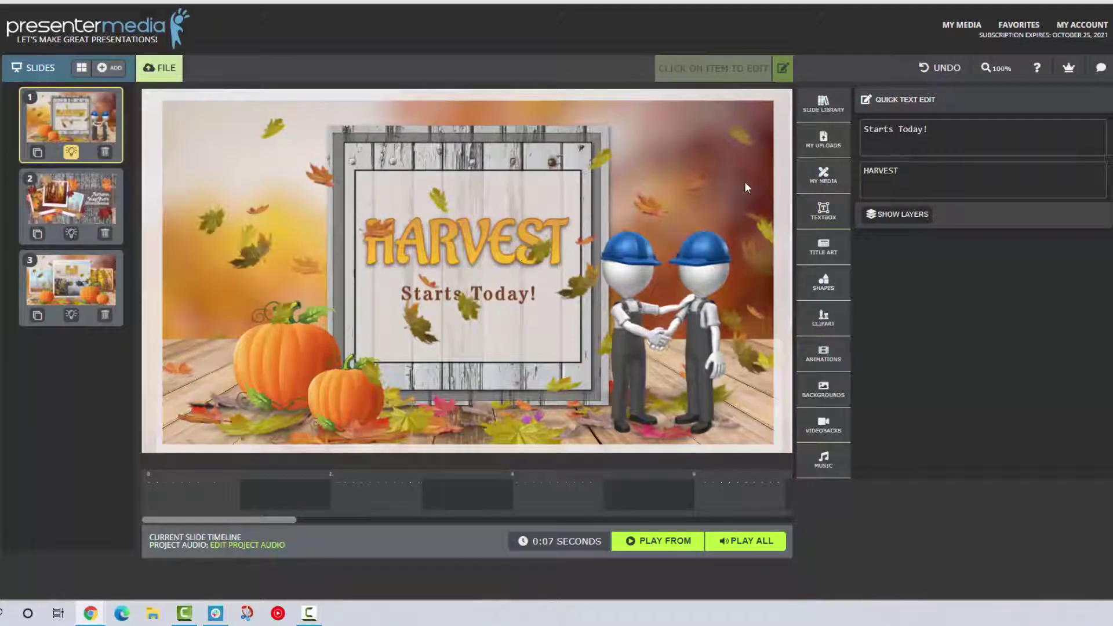
# - Insert the "Welcome To Swallow Falls" sign from the custom media on slide 1, move it over the handshake figures, and delete it
pyautogui.click(821, 183)
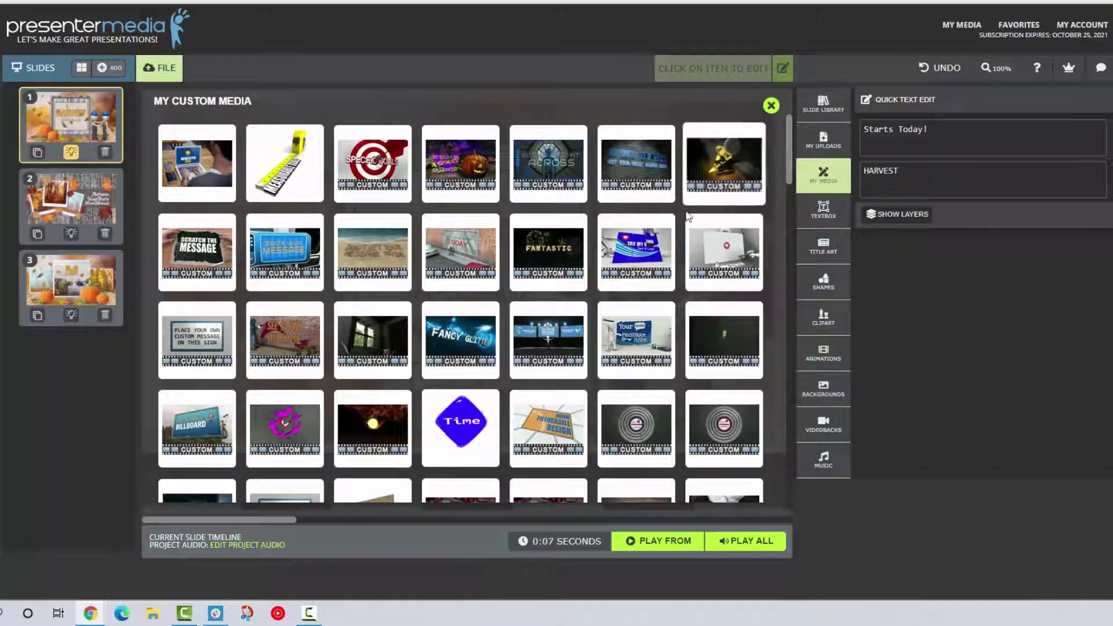
pyautogui.scroll(-2, 532, 341)
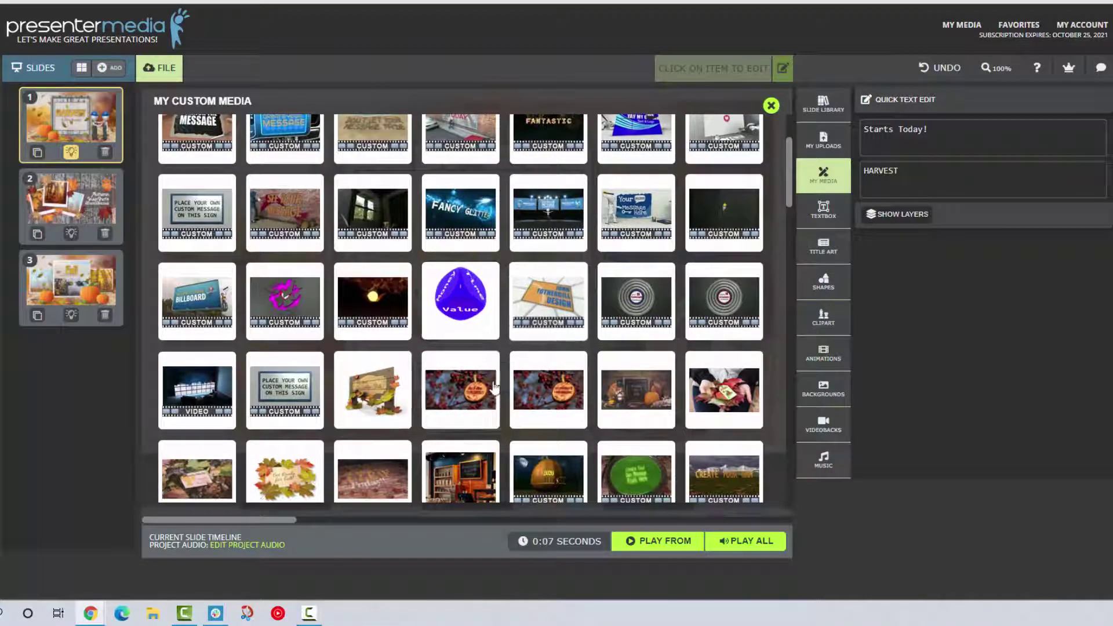
pyautogui.click(361, 400)
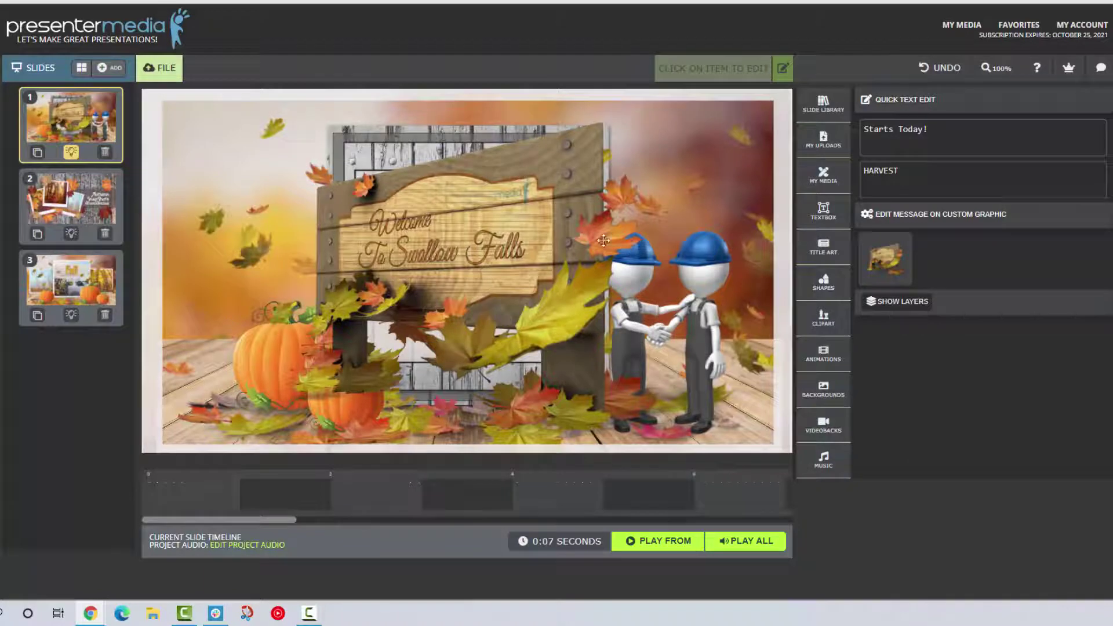
pyautogui.moveTo(510, 202); pyautogui.dragTo(616, 202)
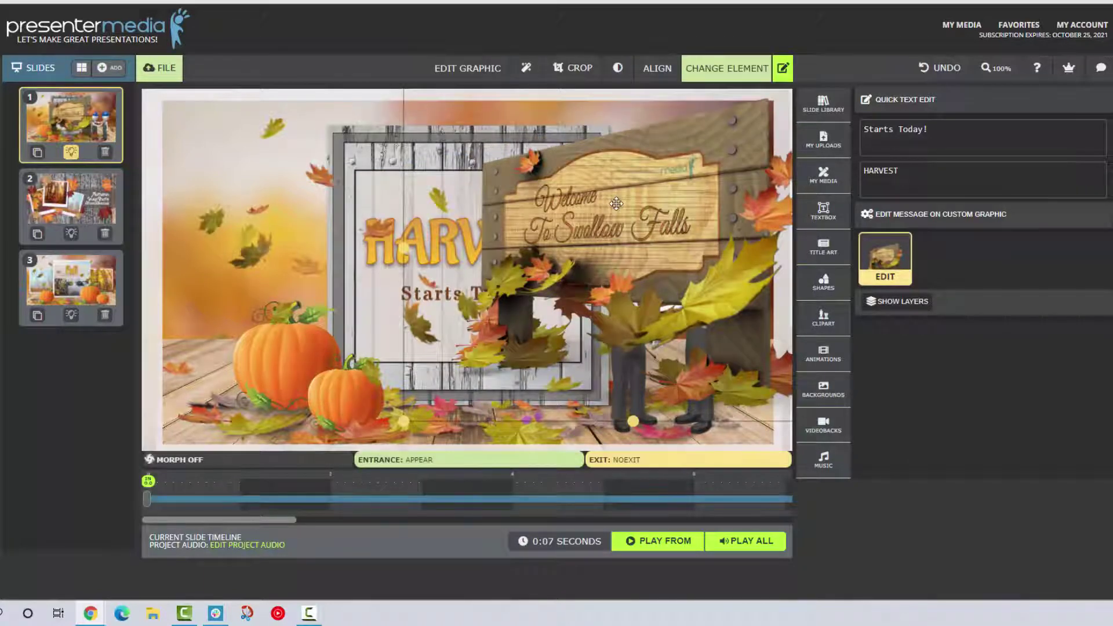
pyautogui.press('Delete')
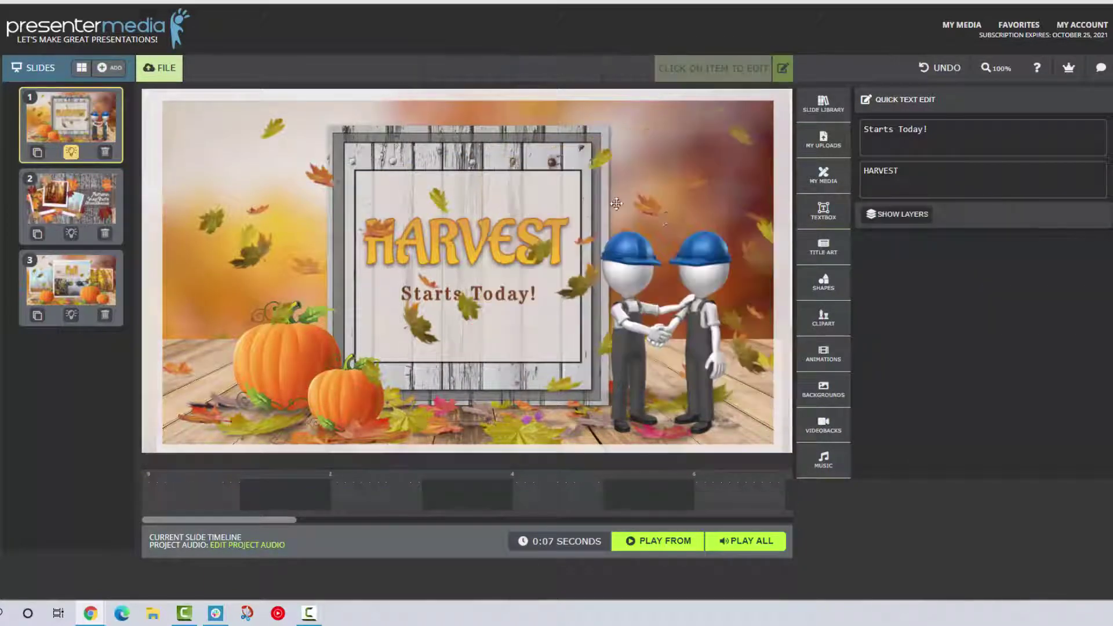
# - Insert the "Happy Thanksgiving" pumpkin title art on slide 1 and delete it from the slide
pyautogui.click(817, 256)
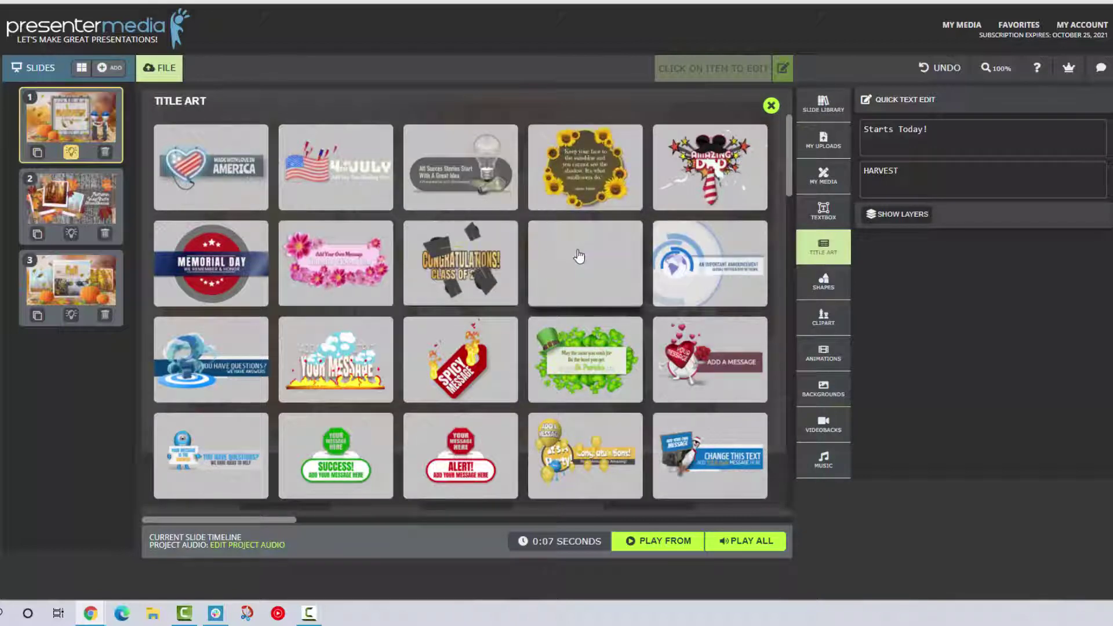
pyautogui.scroll(-3, 578, 255)
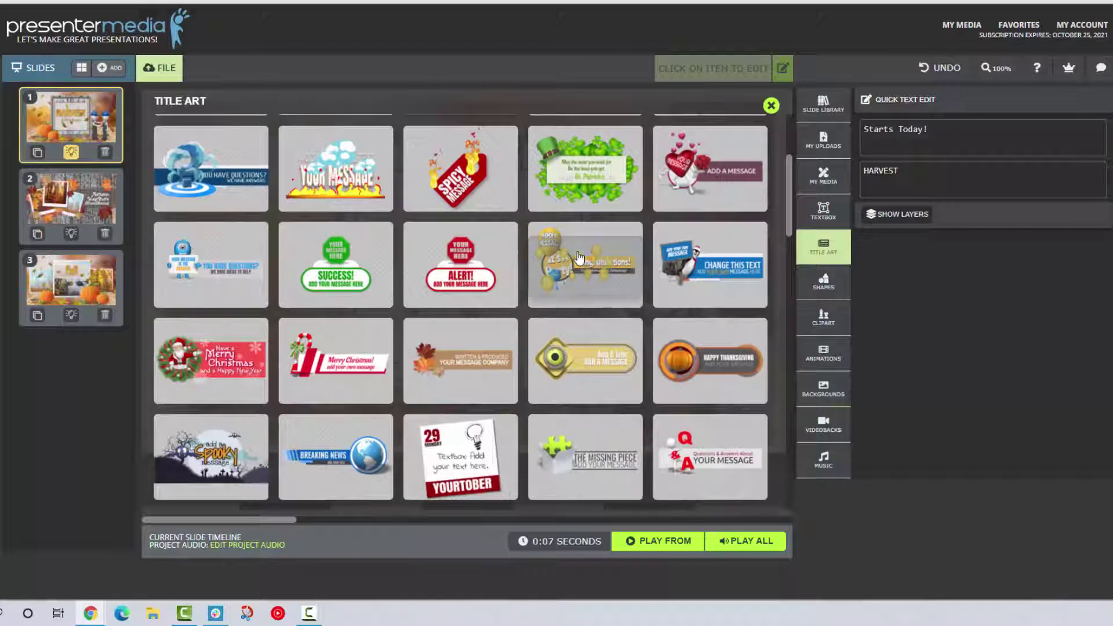
pyautogui.click(717, 383)
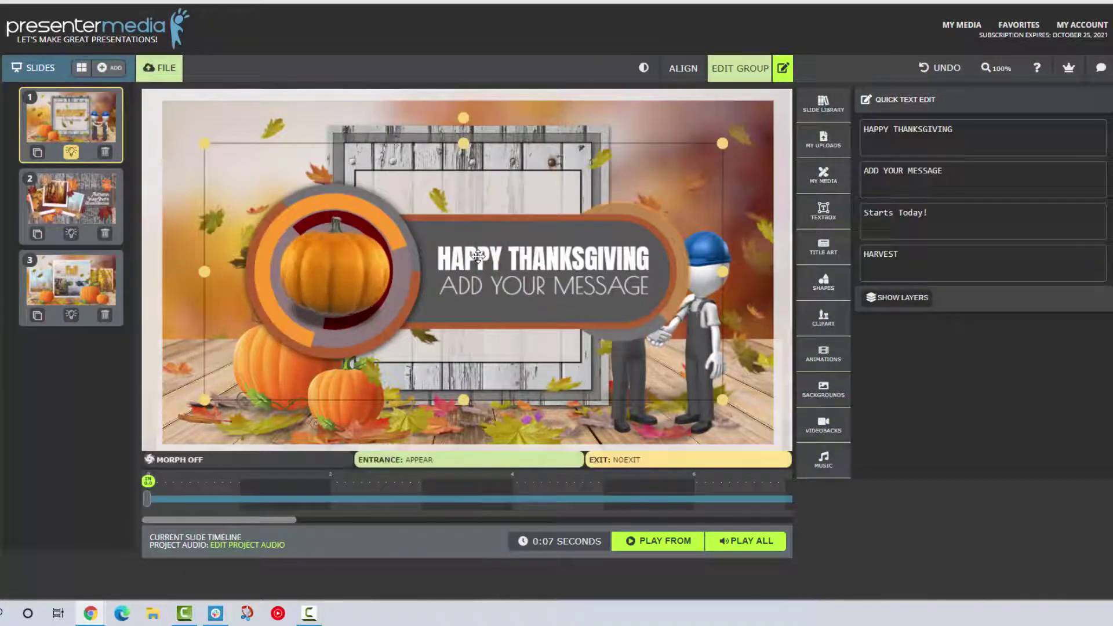
pyautogui.press('Delete')
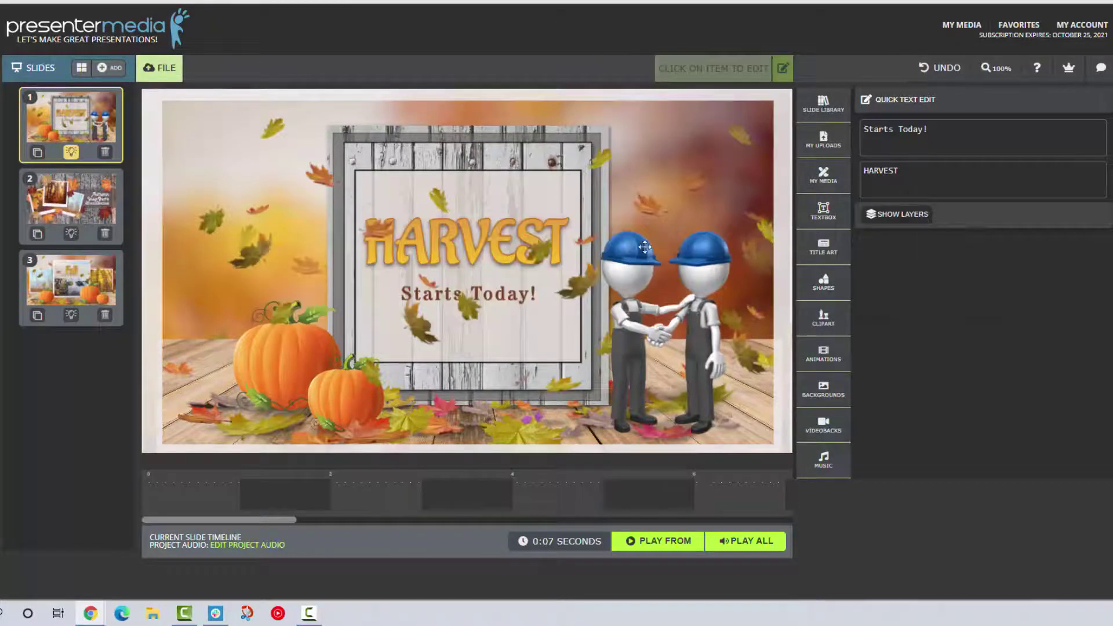
# - Insert the full battery icon on slide 1, place it above the handshake figures, and recolor it dark blue
pyautogui.click(820, 288)
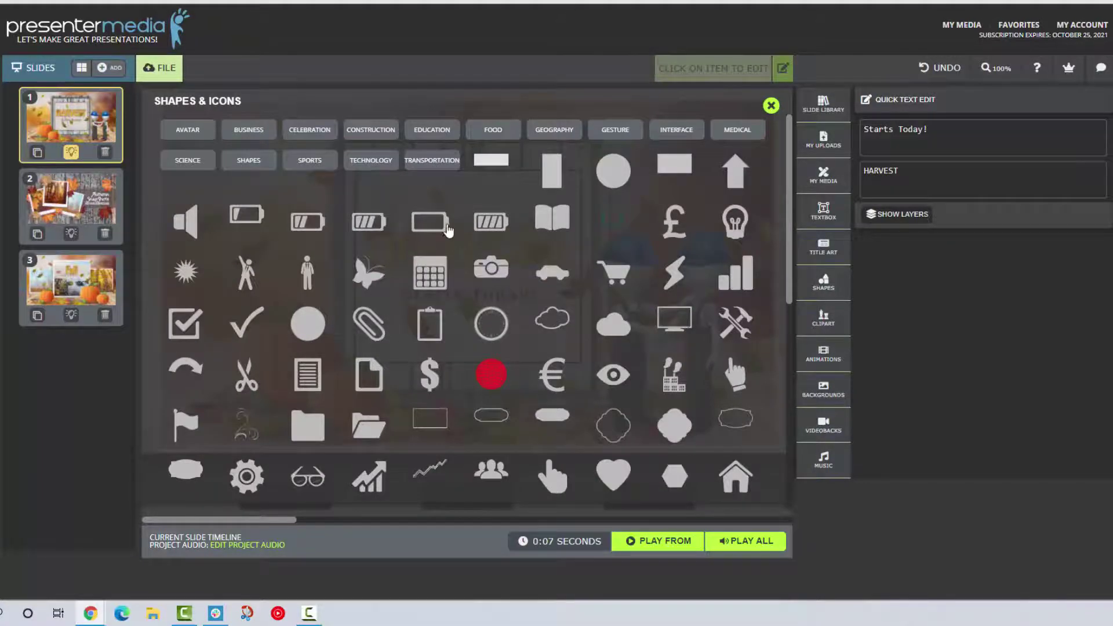
pyautogui.click(489, 230)
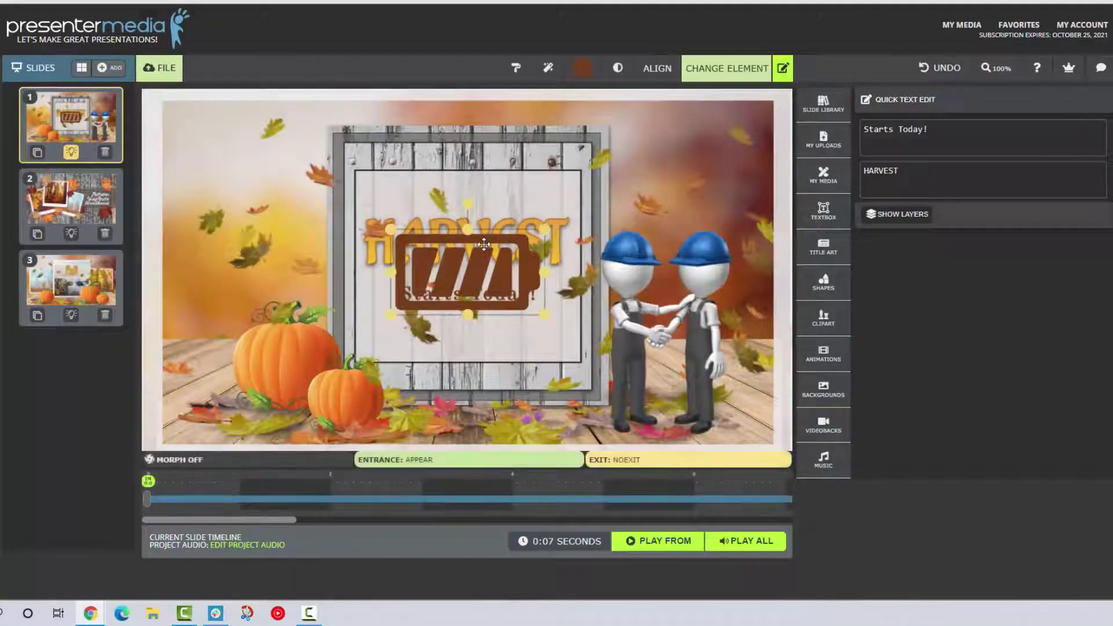
pyautogui.moveTo(485, 241); pyautogui.dragTo(696, 124)
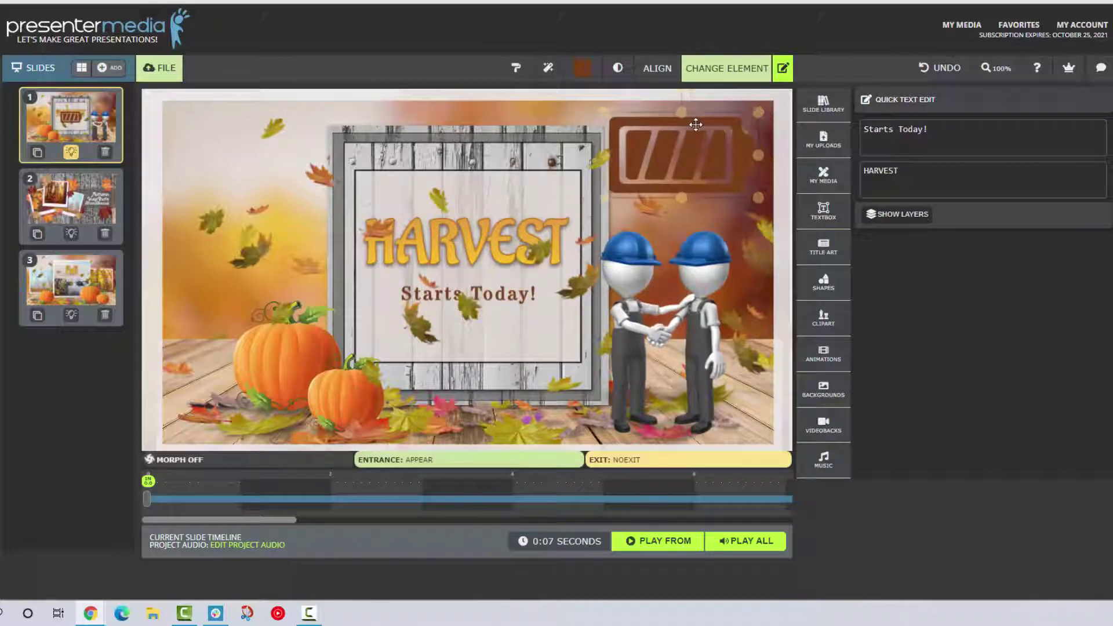
pyautogui.click(575, 69)
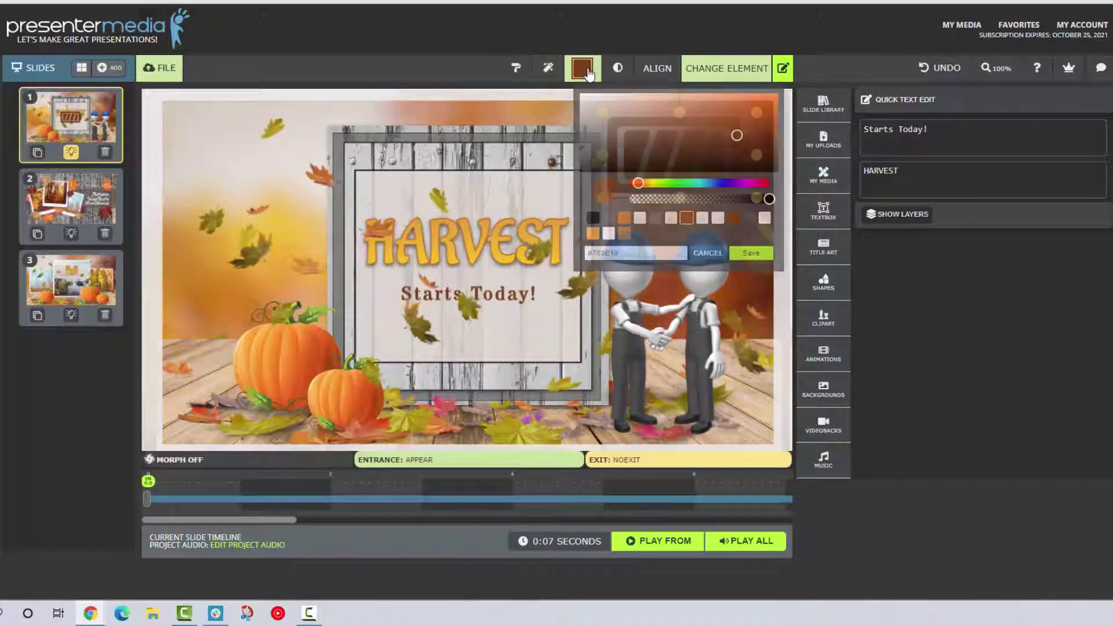
pyautogui.moveTo(697, 184); pyautogui.dragTo(721, 183)
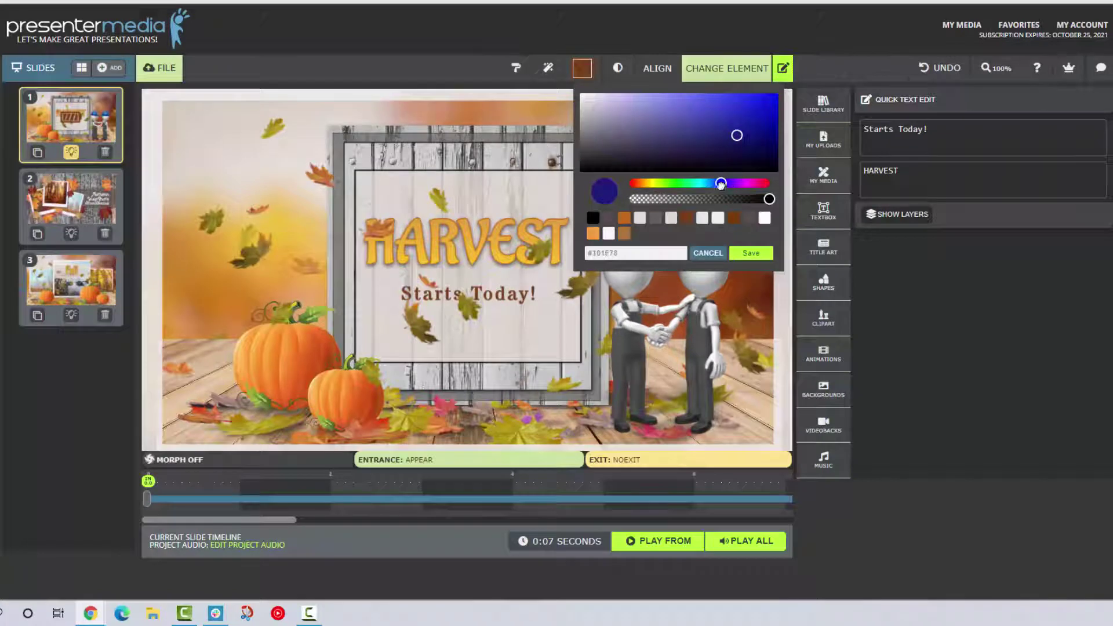
pyautogui.click(751, 253)
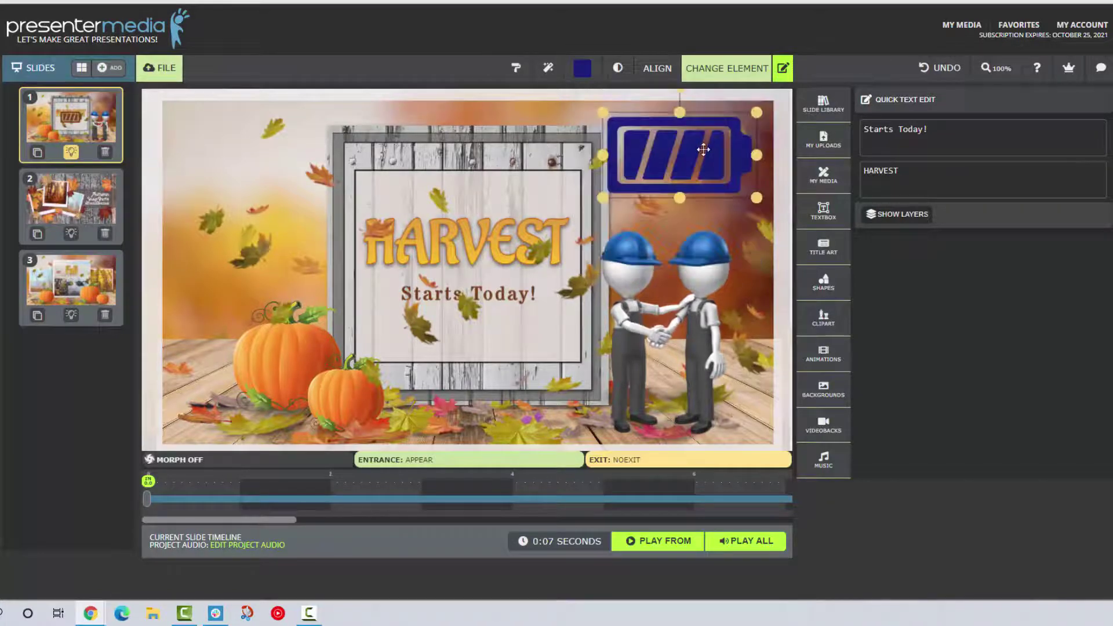
# - Recolor the battery icon with the orange sampled from the large pumpkin, and delete the icon
pyautogui.click(584, 72)
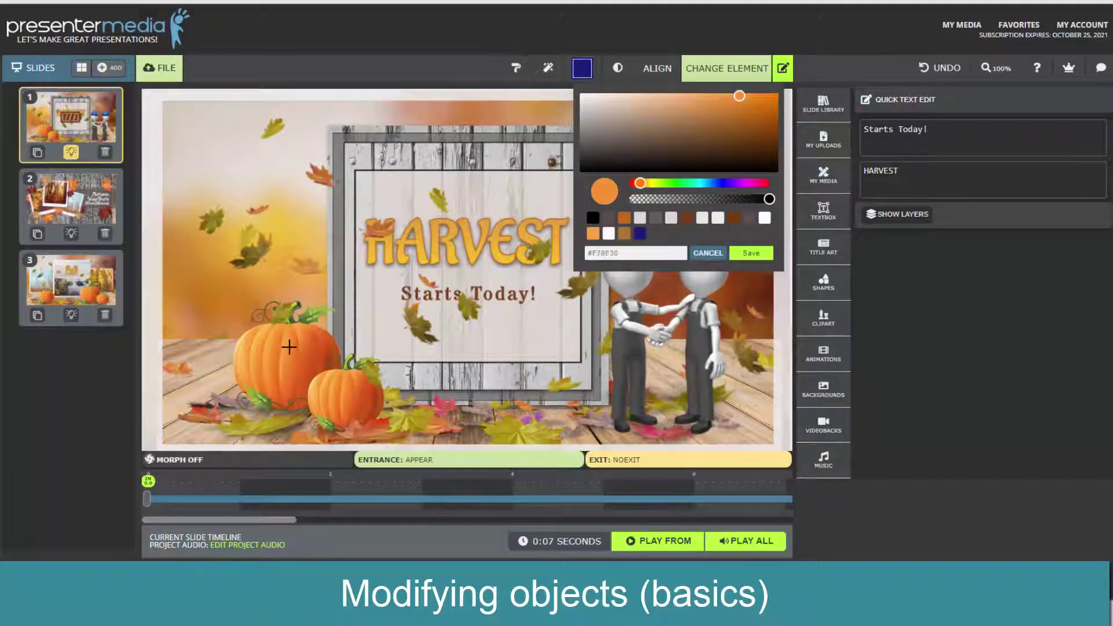
pyautogui.click(289, 347)
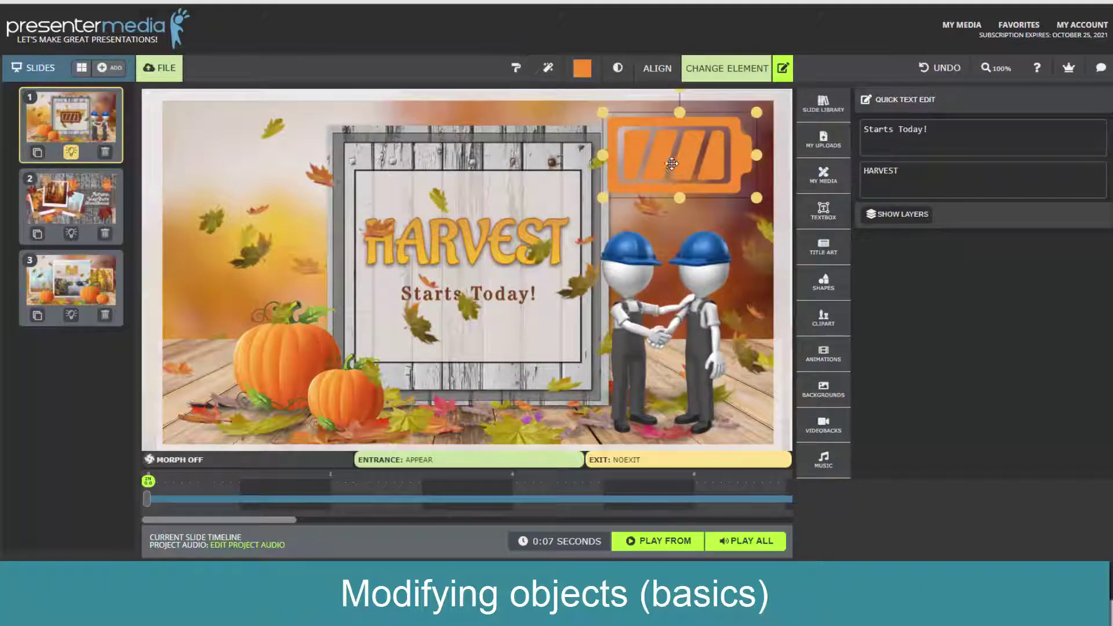
pyautogui.press('Delete')
# - Select the handshake figures and the small pumpkin on slide 1, and examine the pumpkin's transparency control
pyautogui.click(632, 275)
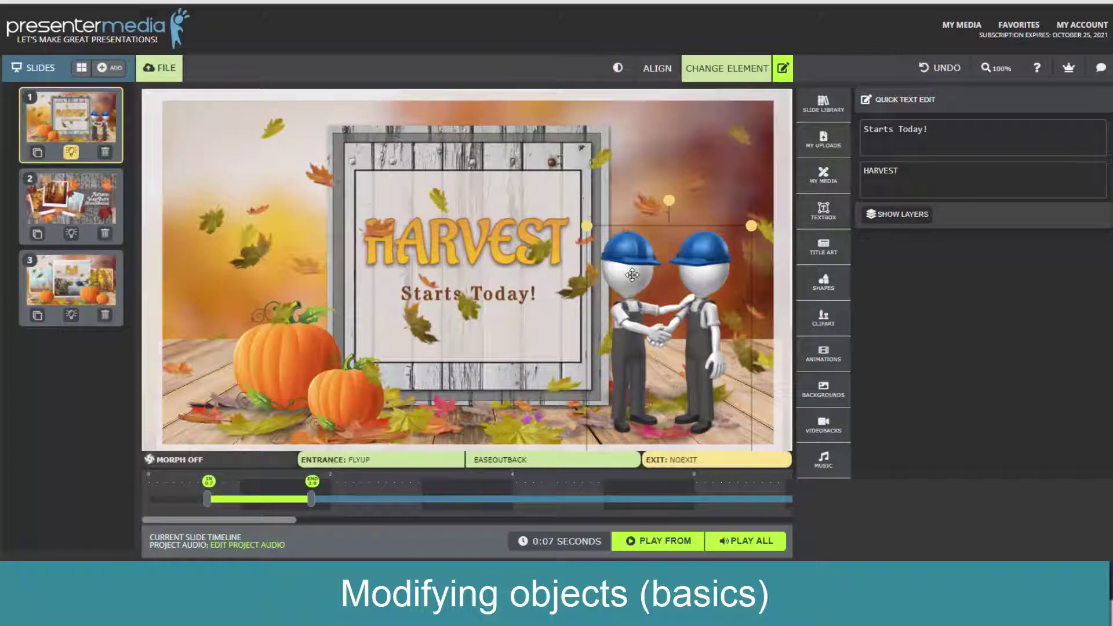
pyautogui.click(339, 393)
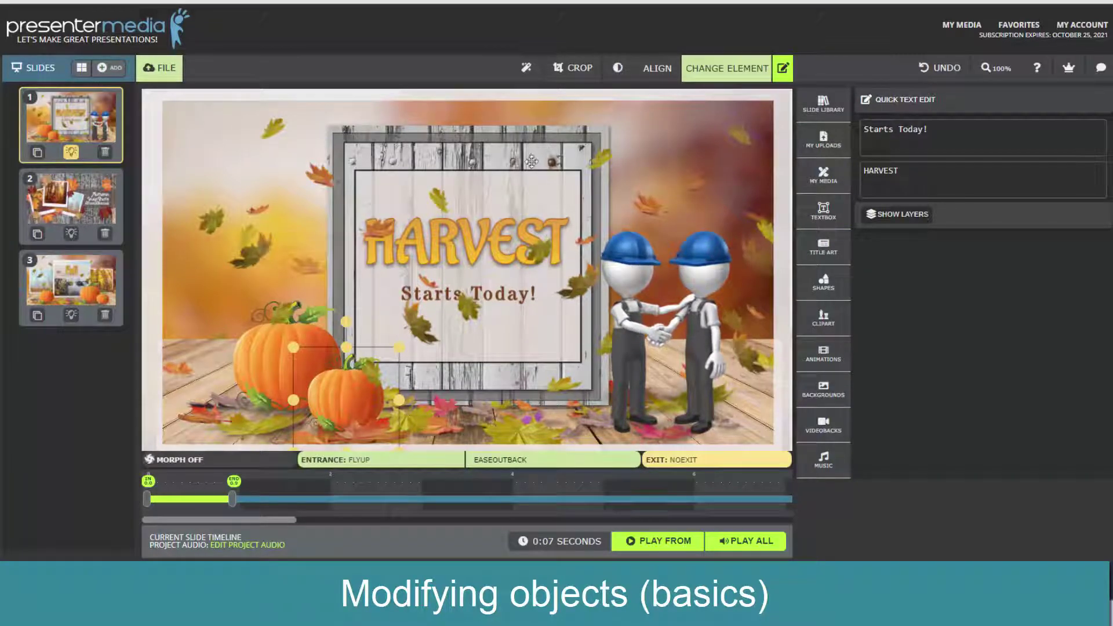
pyautogui.click(618, 74)
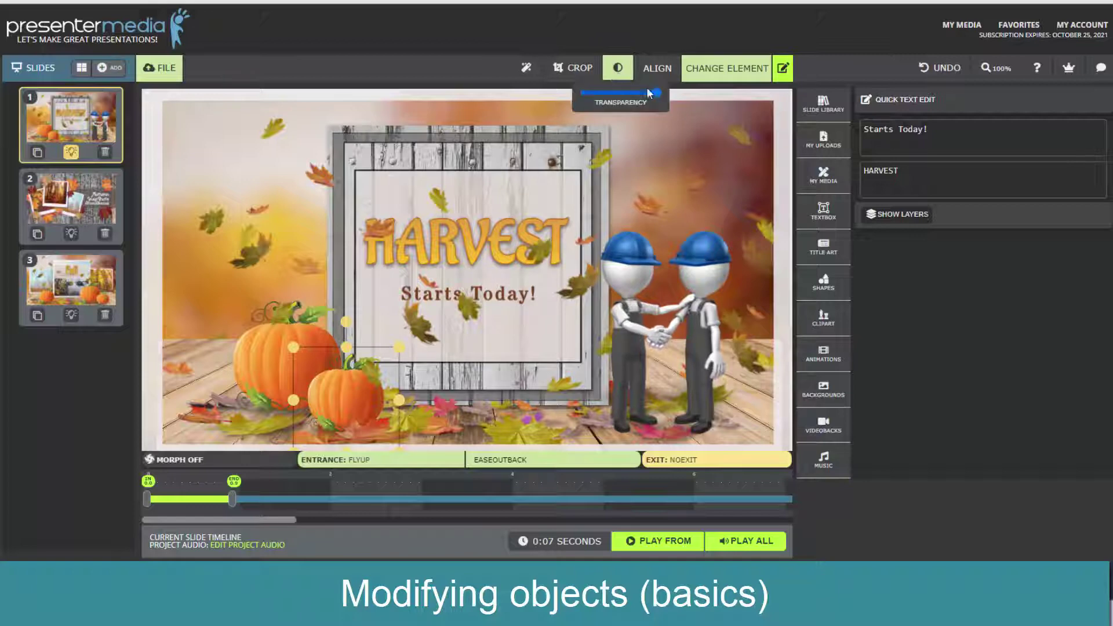
pyautogui.moveTo(658, 96)
pyautogui.mouseDown()
pyautogui.moveTo(610, 96)
pyautogui.moveTo(660, 95)
pyautogui.mouseUp()
pyautogui.click(618, 74)
pyautogui.click(619, 73)
pyautogui.click(621, 73)
pyautogui.click(625, 75)
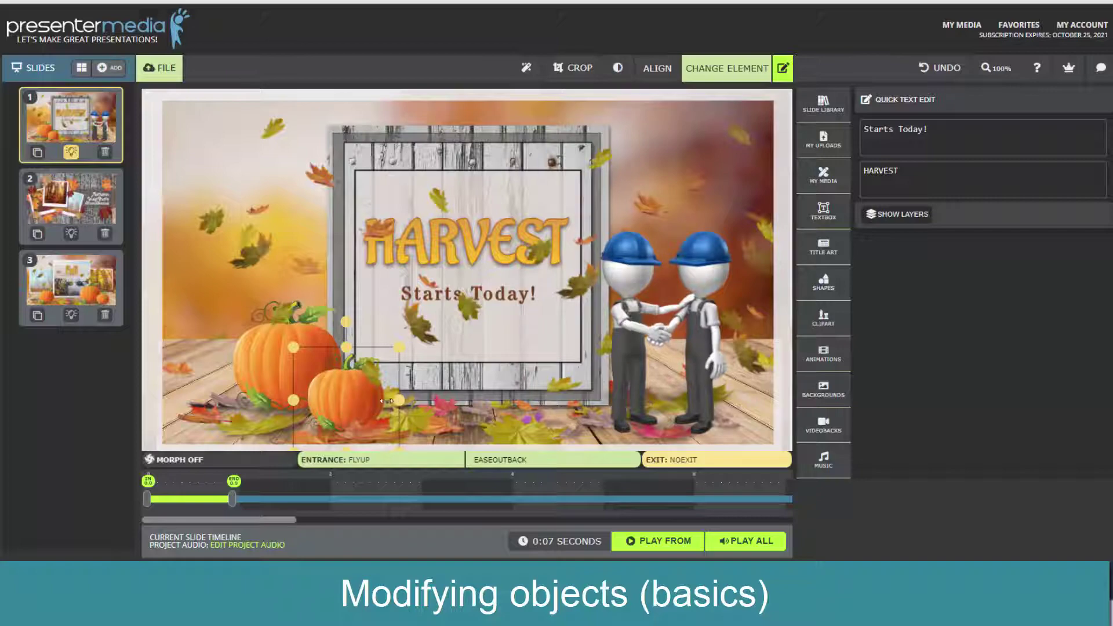
# - Browse the clipart and animation libraries for the search term "team"
pyautogui.click(826, 321)
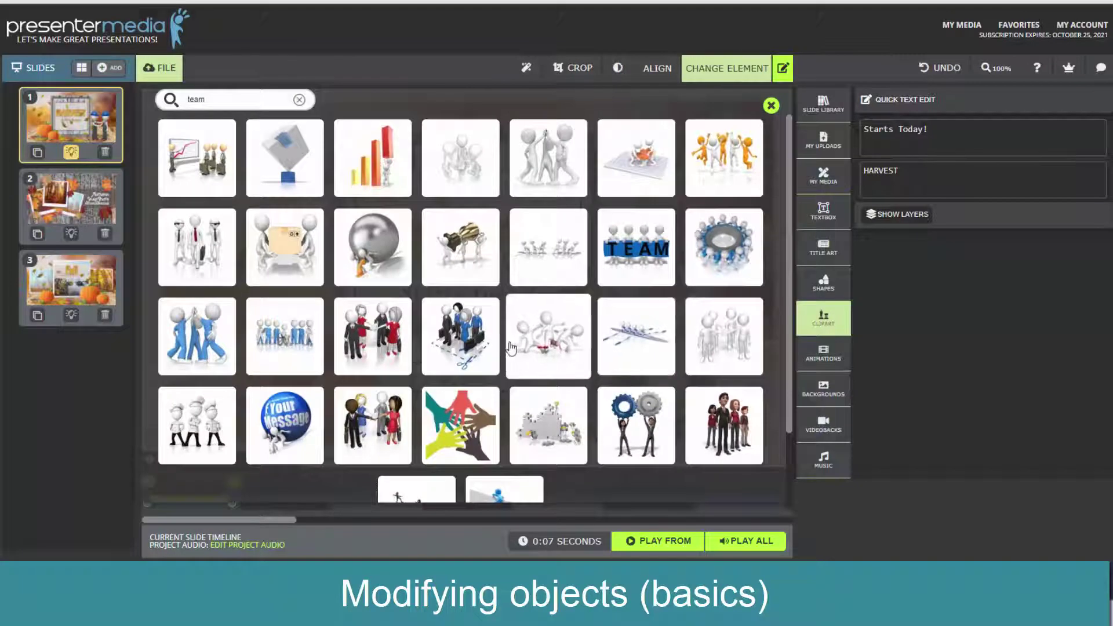
pyautogui.scroll(-1, 441, 330)
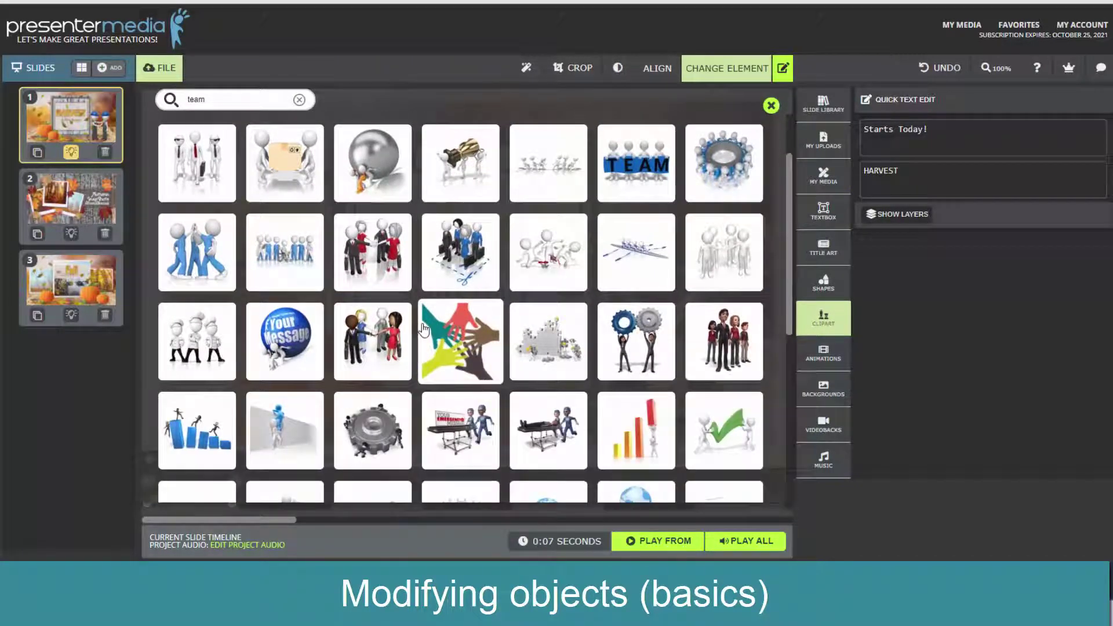
pyautogui.scroll(-5, 423, 328)
pyautogui.scroll(5, 423, 327)
pyautogui.click(811, 365)
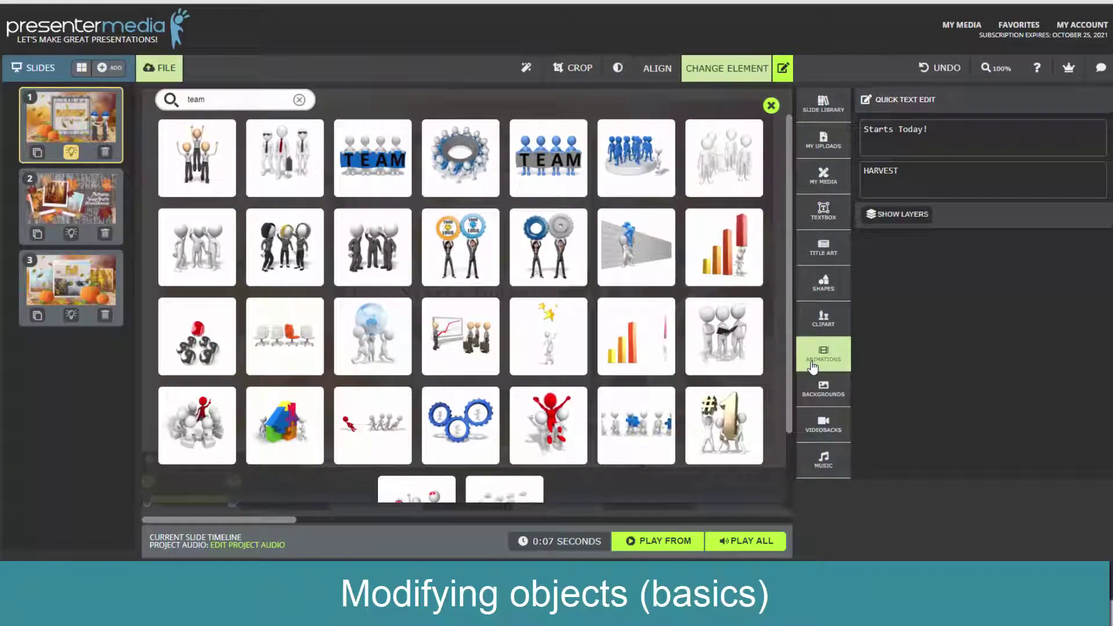
# - Switch to slide 2 and insert the golden misty landscape image with the tree from the backgrounds library
pyautogui.click(812, 398)
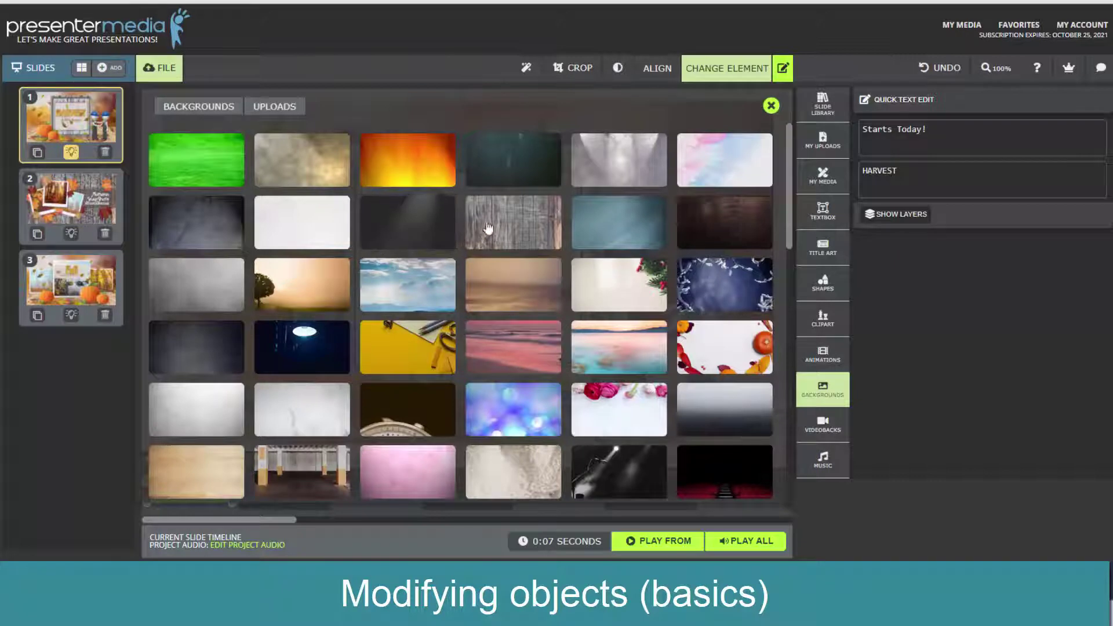
pyautogui.moveTo(528, 233); pyautogui.dragTo(84, 207)
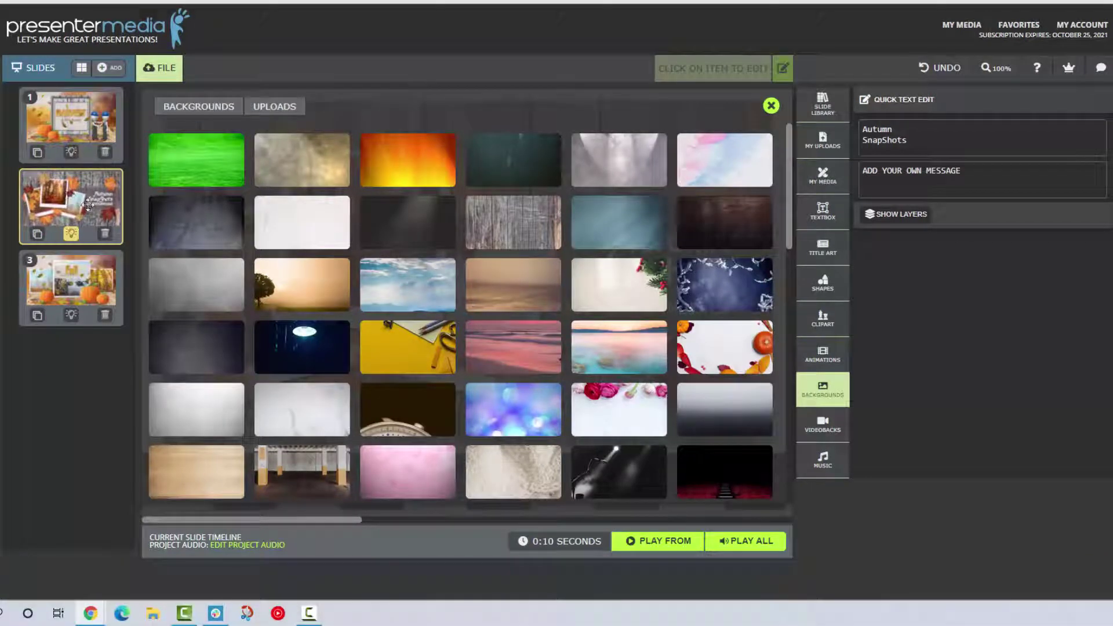
pyautogui.click(771, 105)
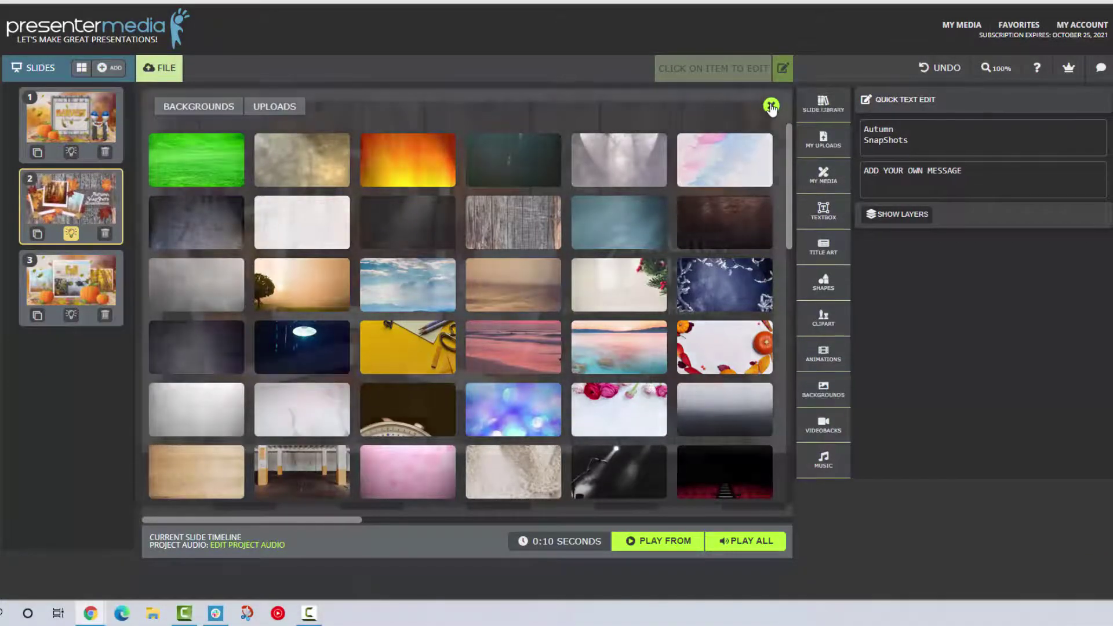
pyautogui.click(823, 390)
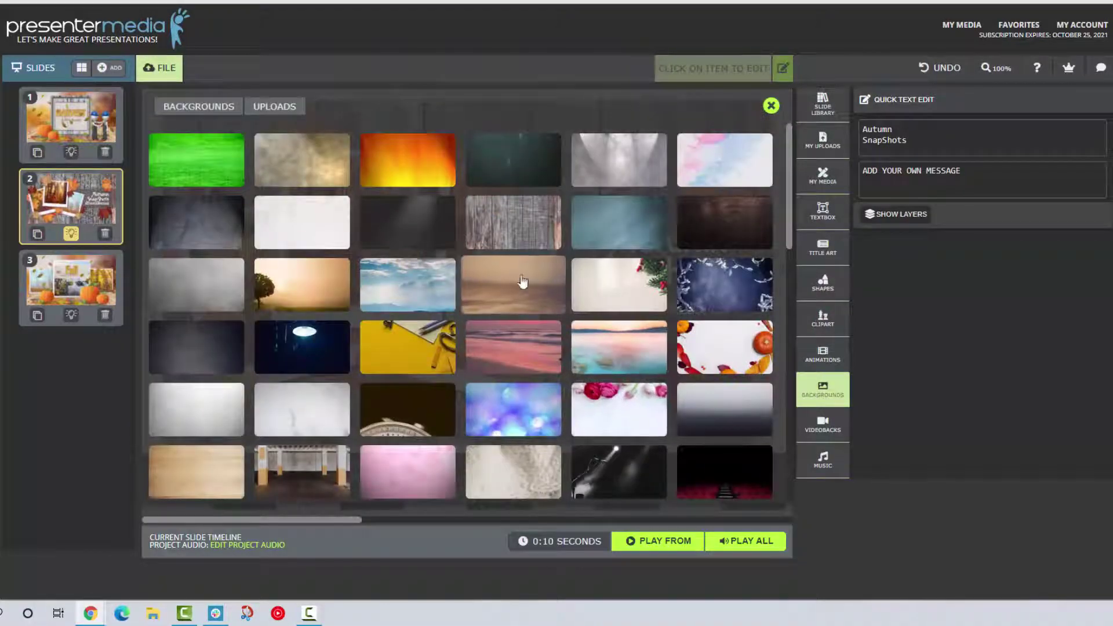
pyautogui.click(312, 296)
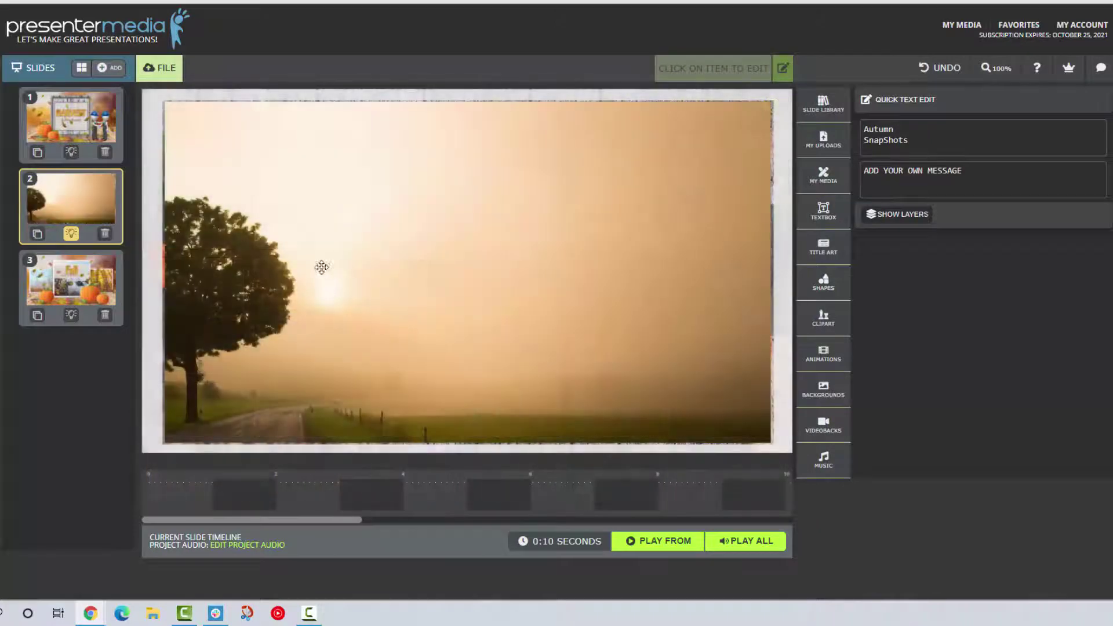
# - Set the inserted tree landscape as the background of slide 2 and preview the video from that slide
pyautogui.click(470, 234)
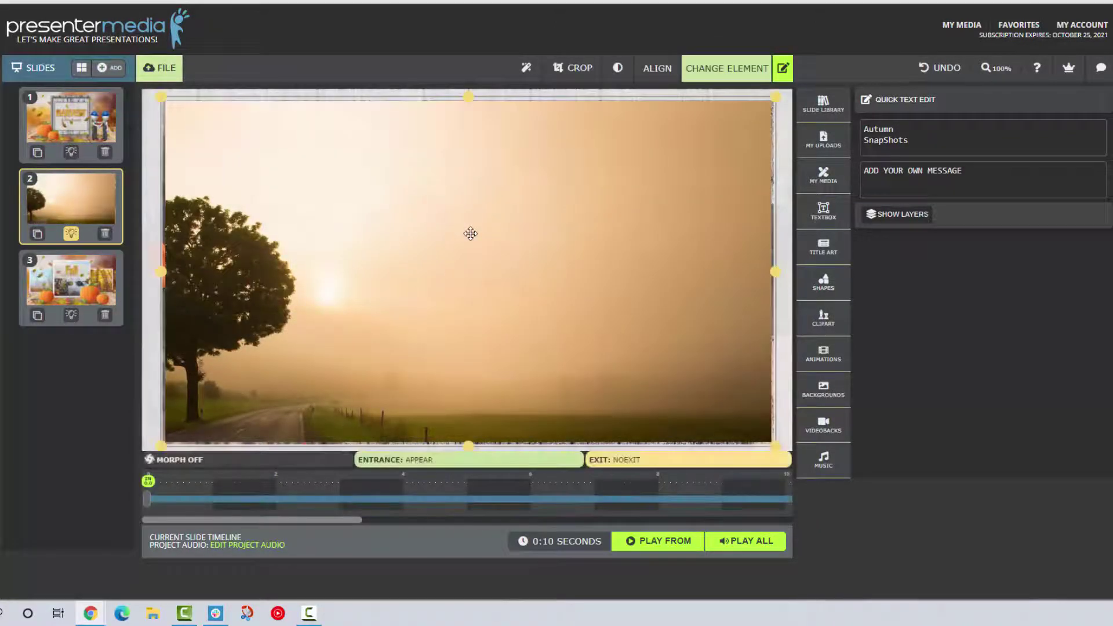
pyautogui.rightClick(469, 233)
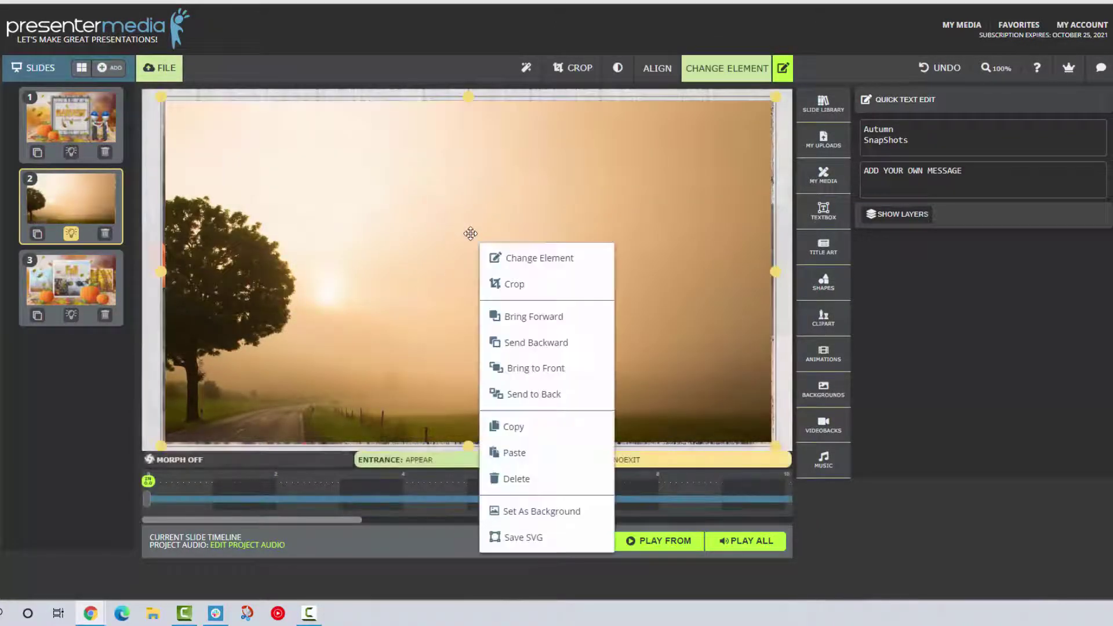
pyautogui.click(564, 513)
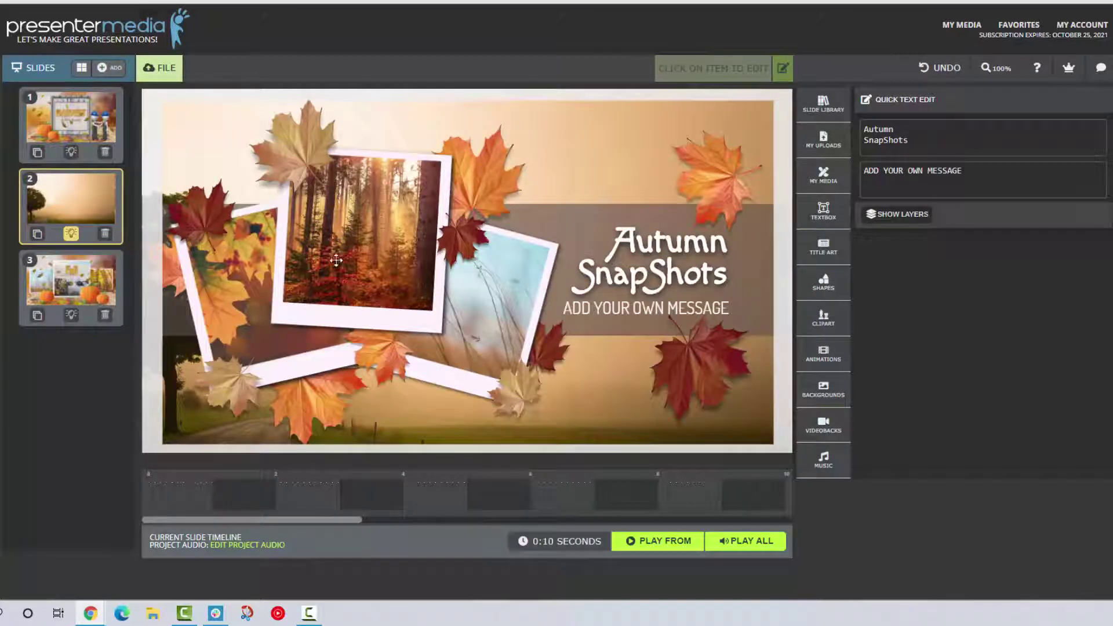
pyautogui.click(685, 541)
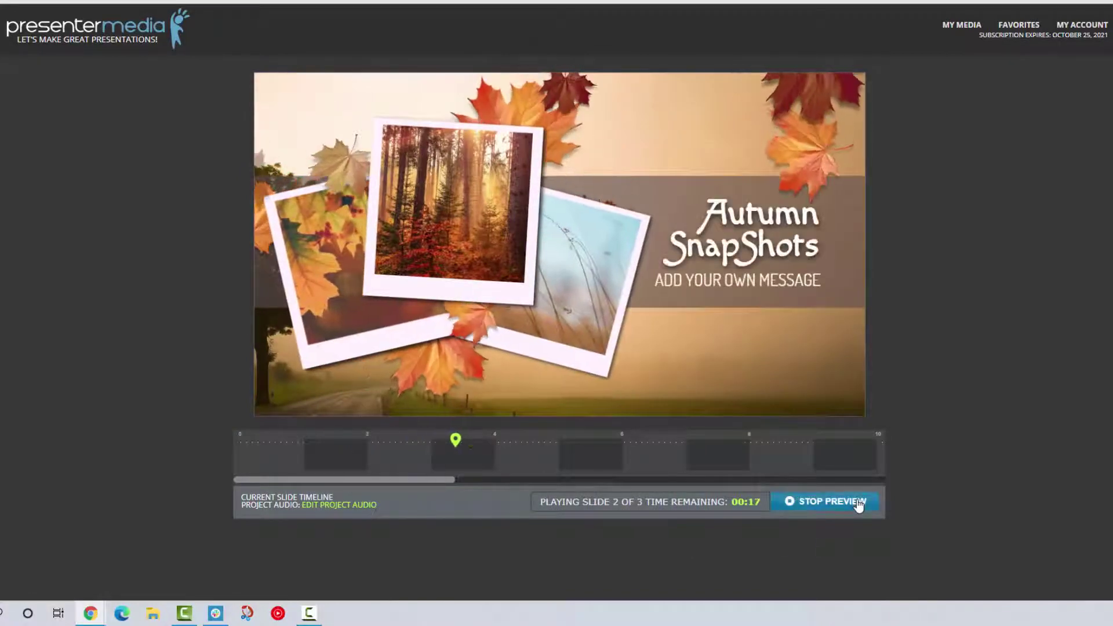
pyautogui.click(837, 503)
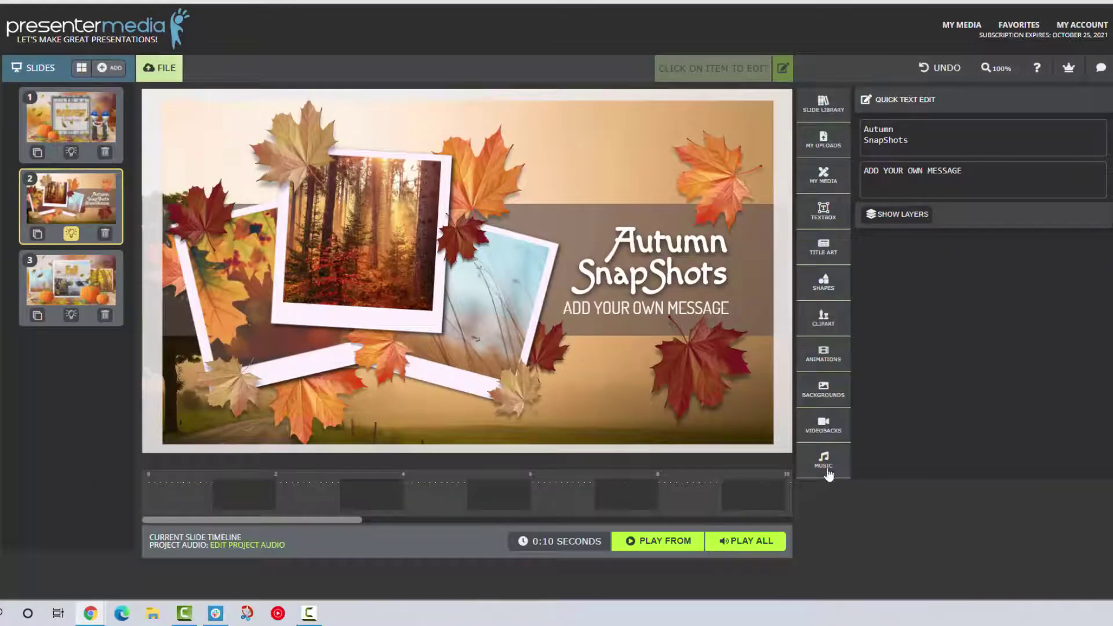
# - Clear the "team" search in the video backgrounds library and insert the red maple leaves clip with the blurred bright background into slide 2
pyautogui.click(823, 424)
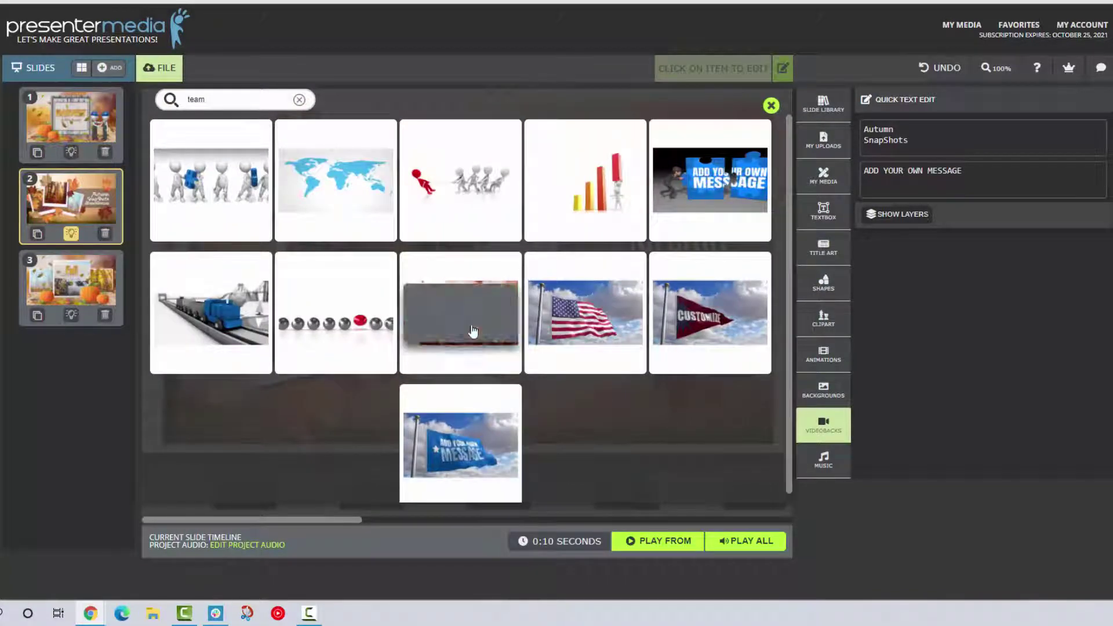
pyautogui.click(300, 101)
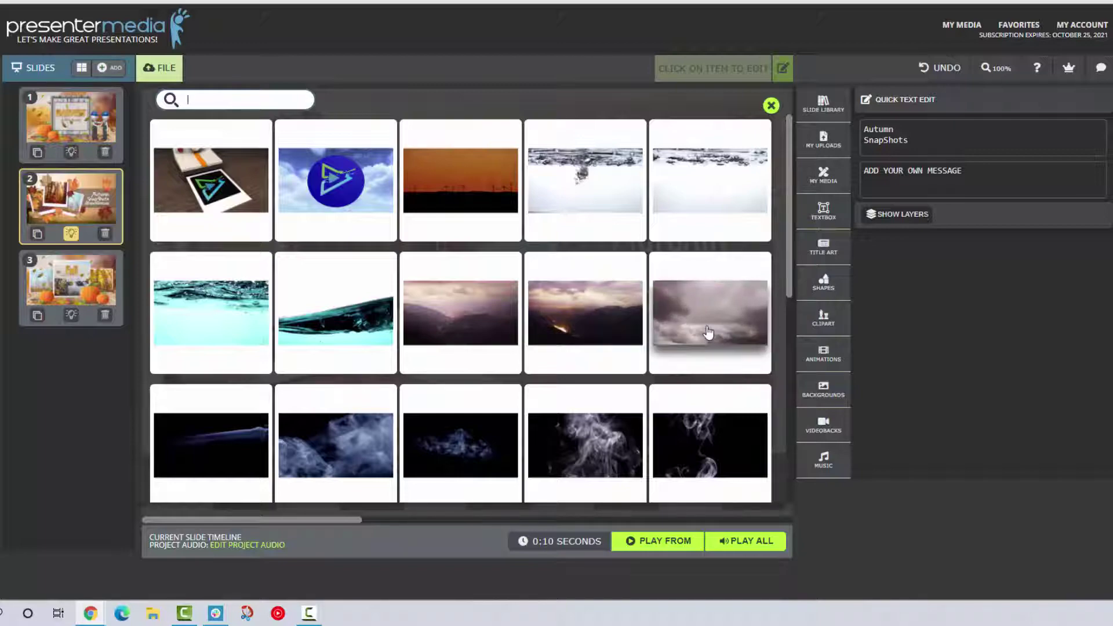
pyautogui.scroll(-3, 709, 333)
pyautogui.scroll(-4, 707, 384)
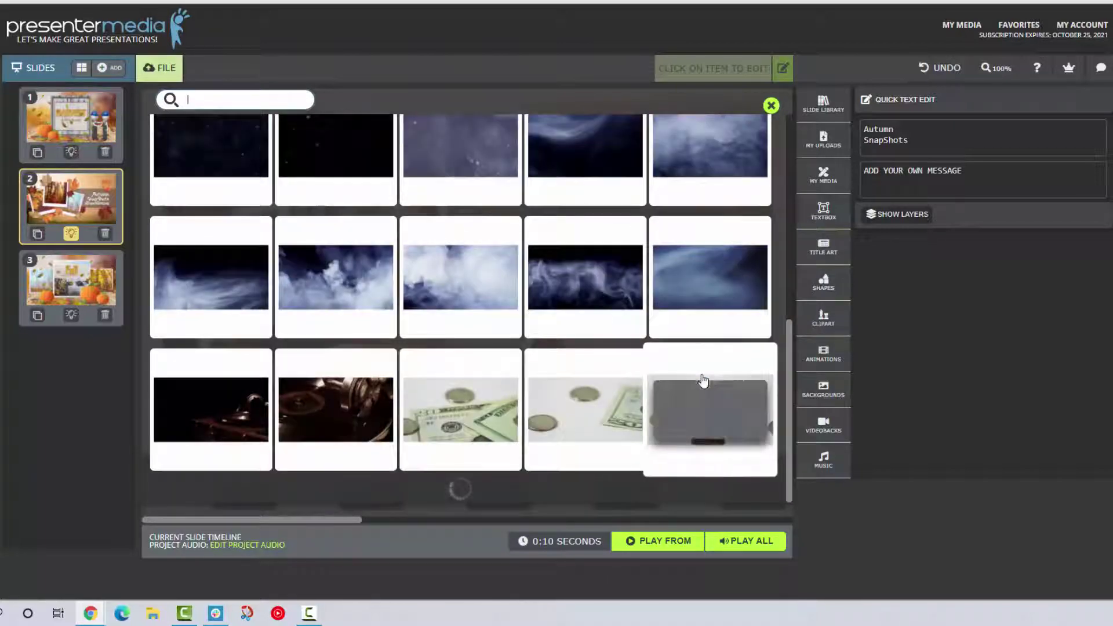
pyautogui.scroll(-4, 703, 381)
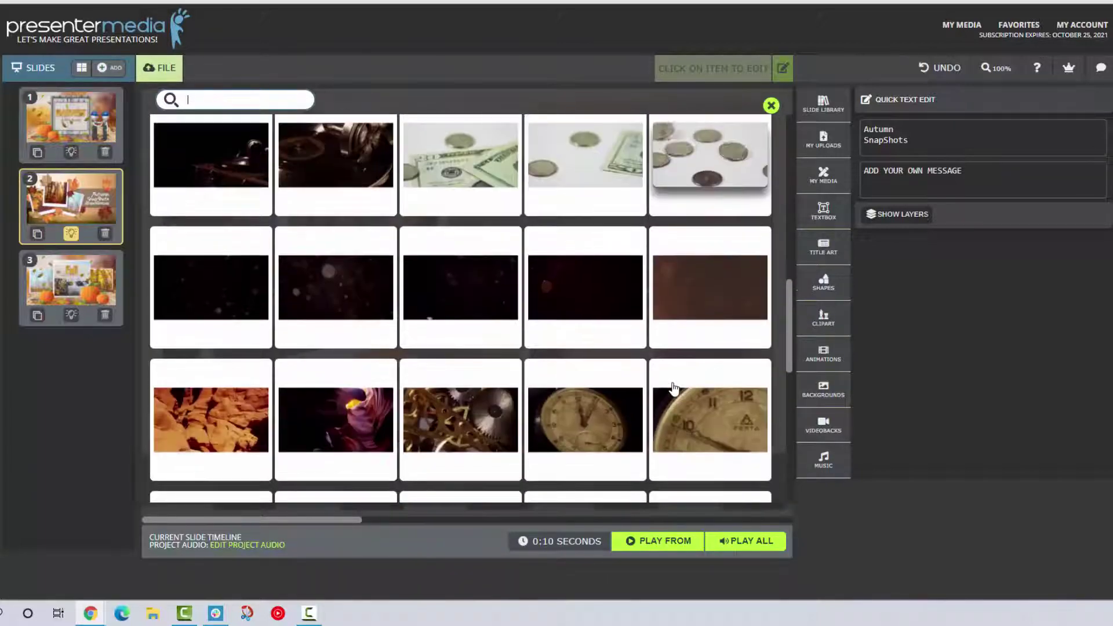
pyautogui.scroll(-3, 673, 388)
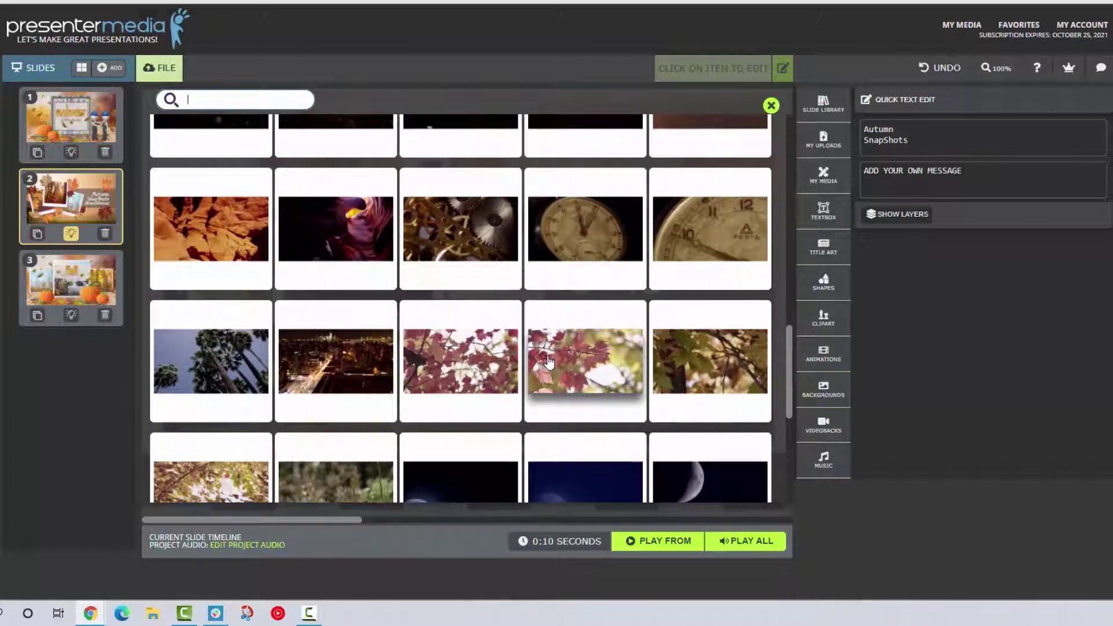
pyautogui.click(550, 361)
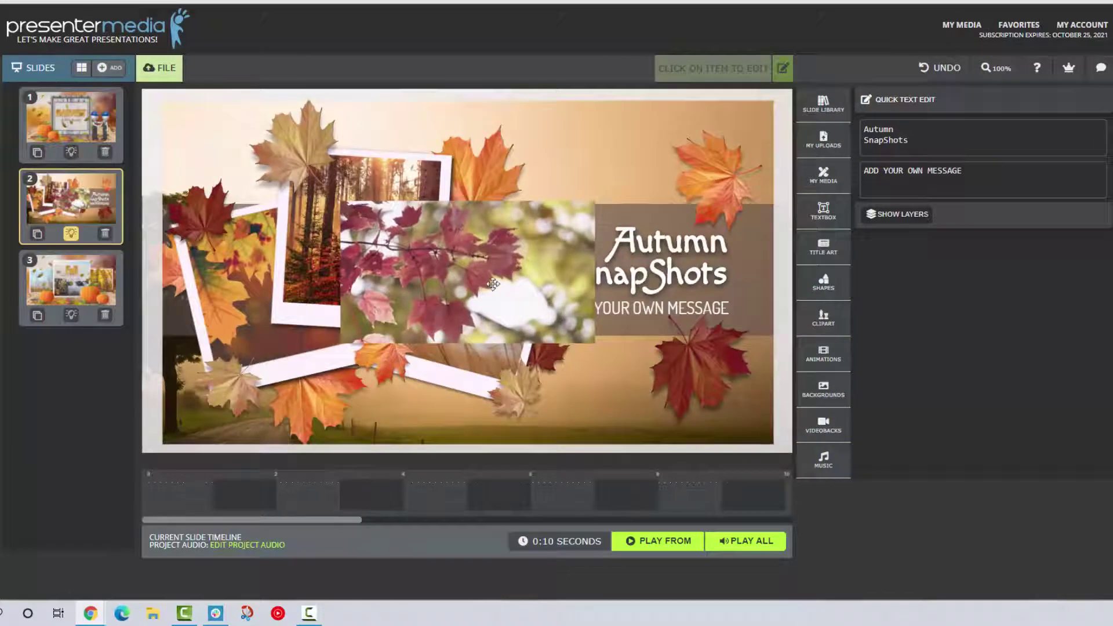
# - Set the inserted red maple leaves video as the background of slide 2
pyautogui.click(481, 275)
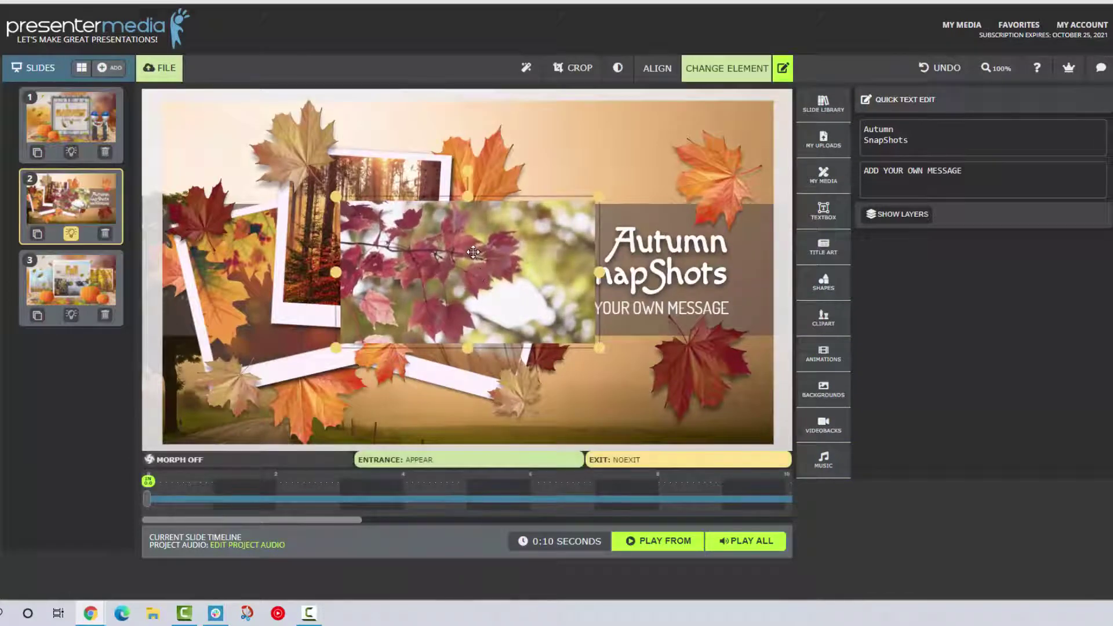
pyautogui.rightClick(473, 252)
pyautogui.click(528, 529)
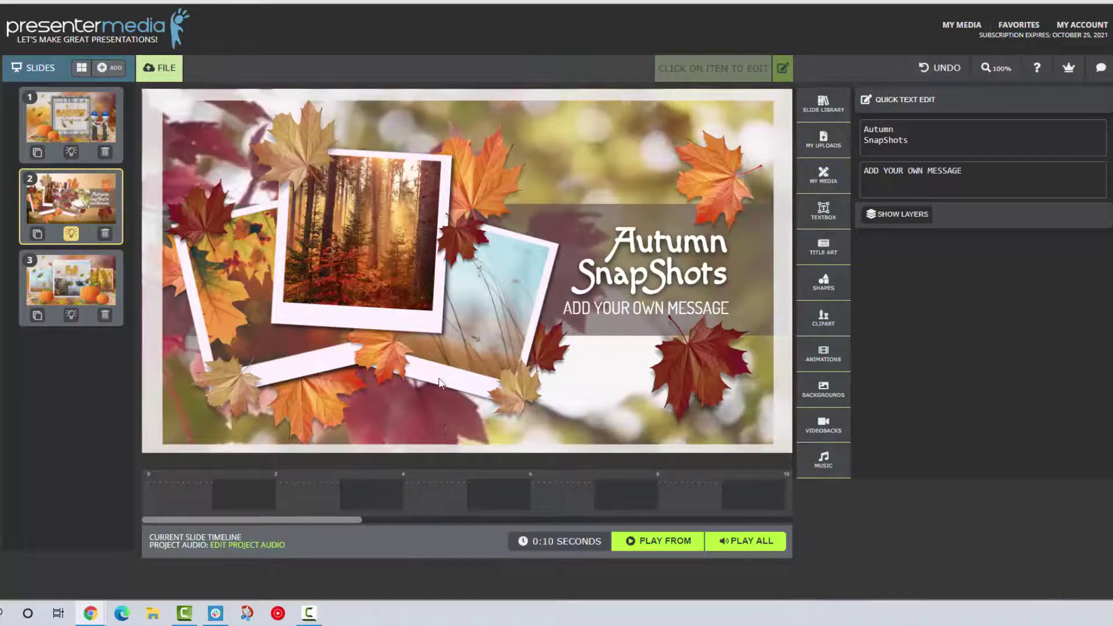
# - Add the Misc Impactful Score track from the background music library to the project and preview all slides with it
pyautogui.click(804, 466)
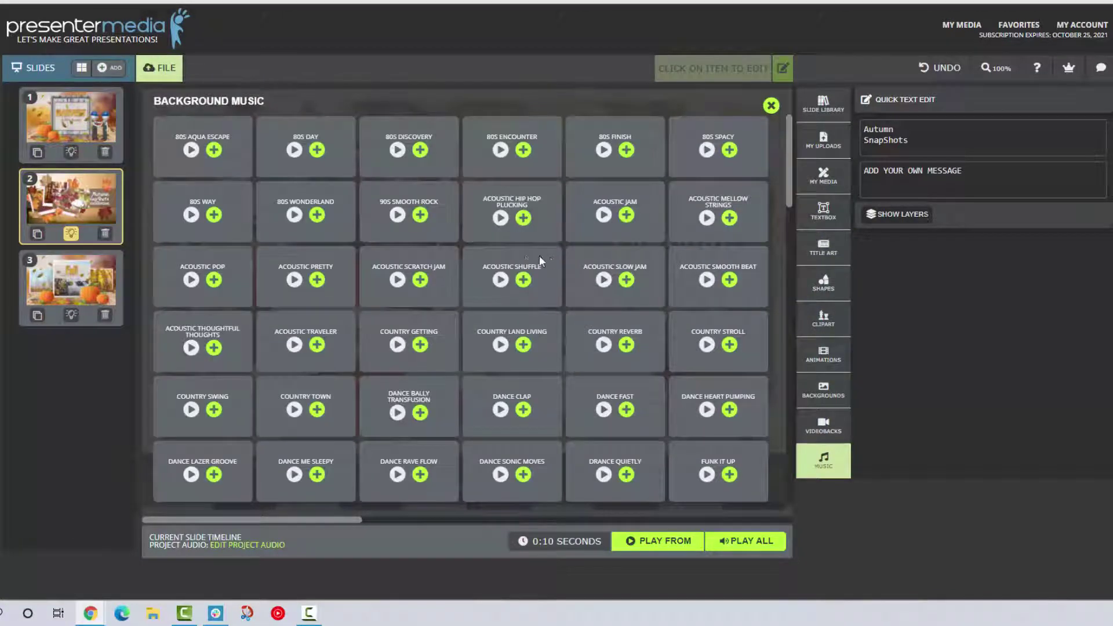
pyautogui.scroll(-5, 481, 325)
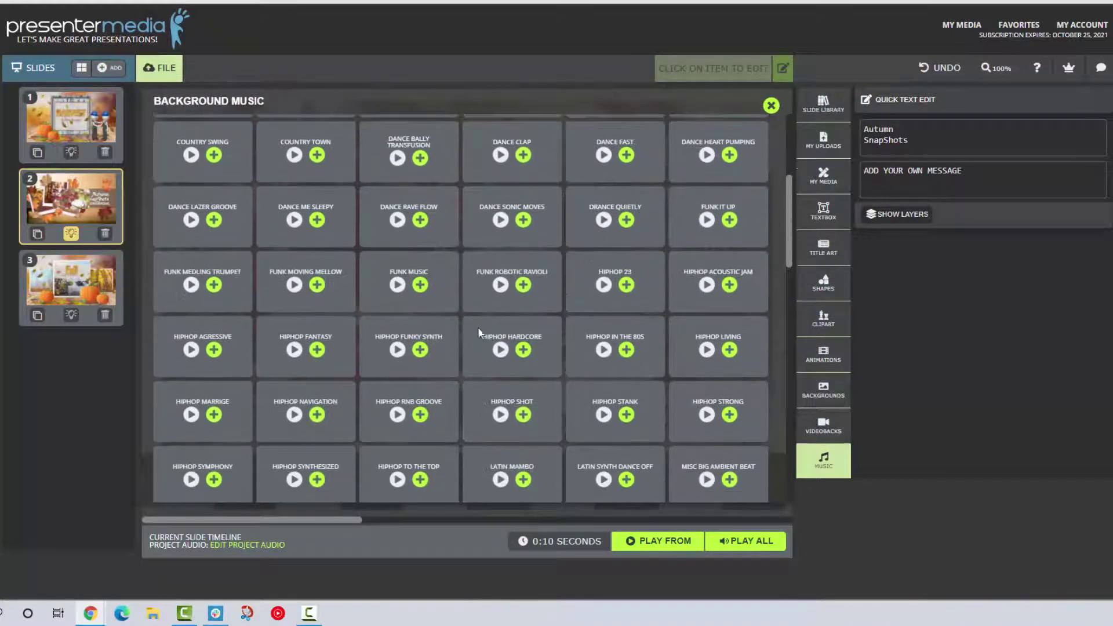
pyautogui.scroll(5, 475, 328)
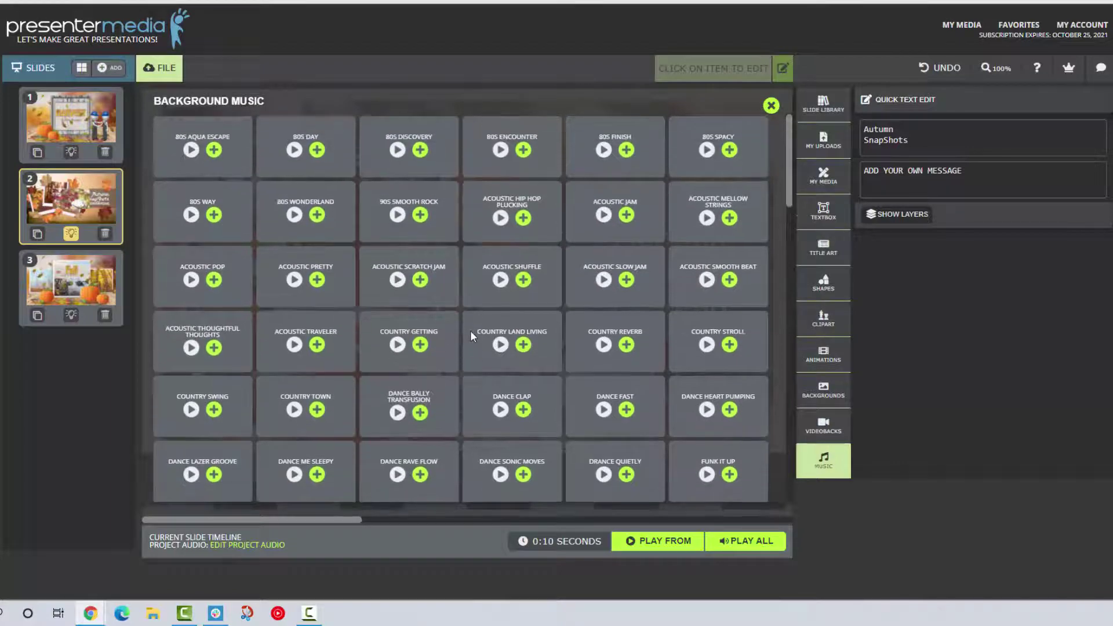
pyautogui.scroll(-6, 471, 331)
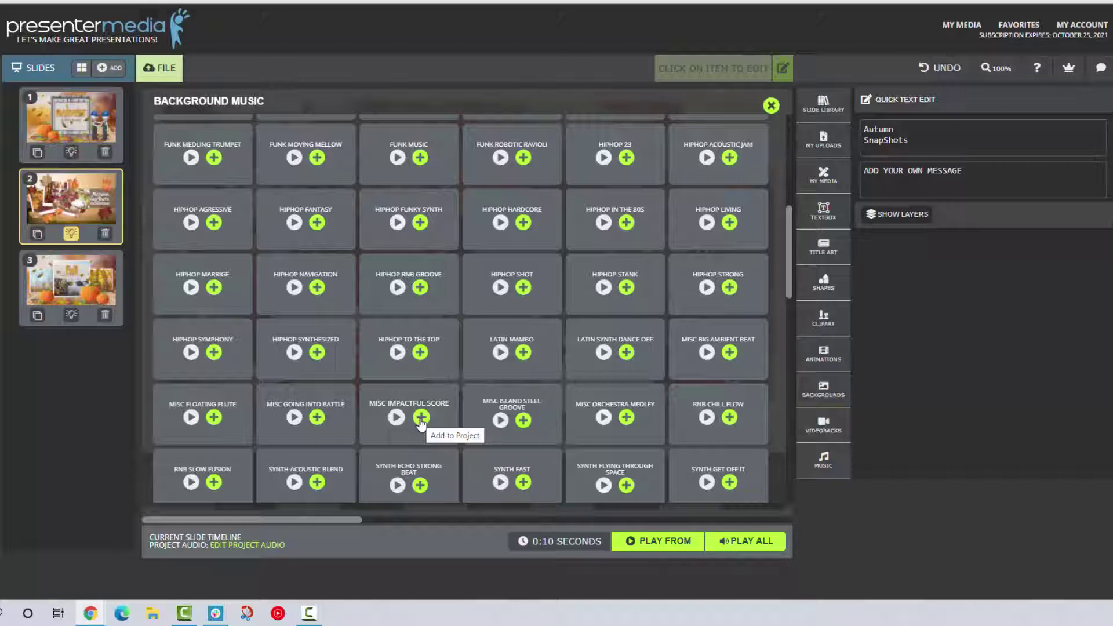
pyautogui.click(420, 418)
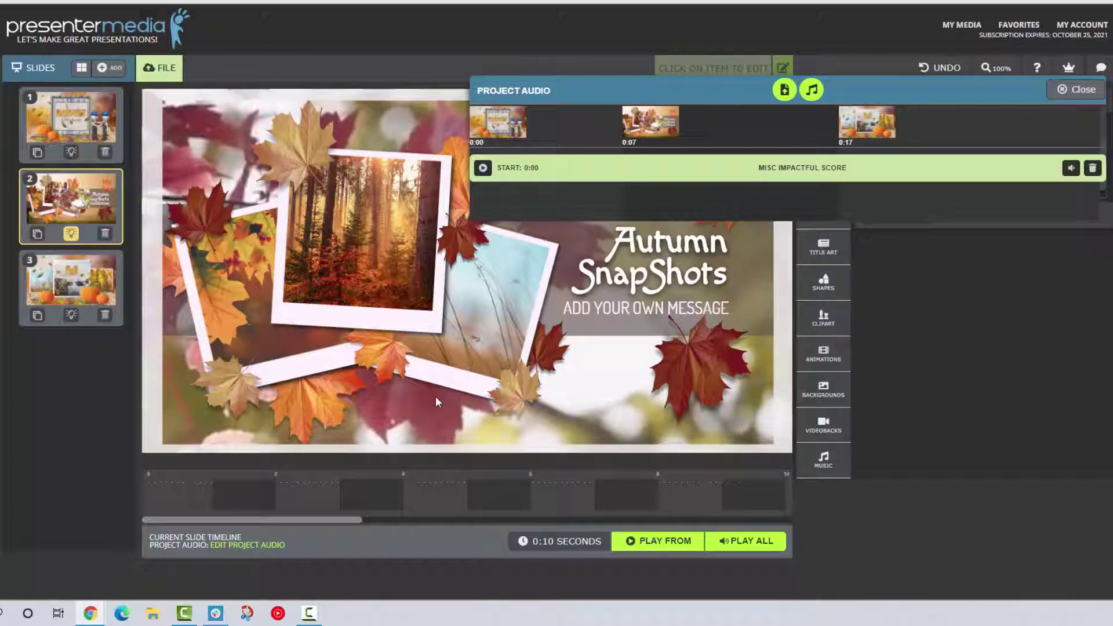
pyautogui.click(751, 540)
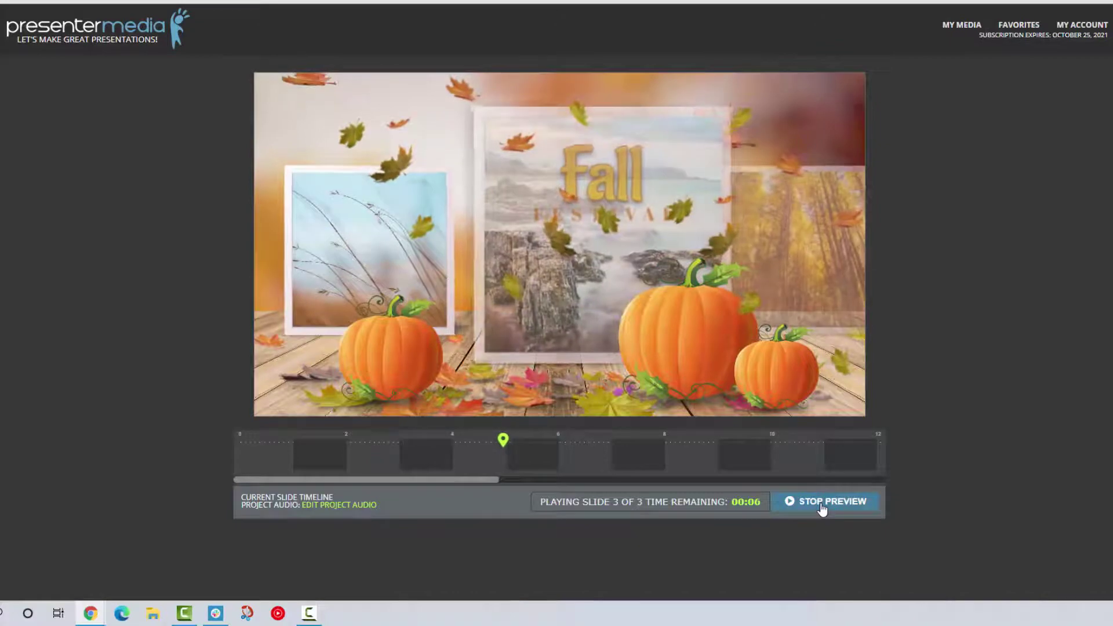
pyautogui.click(821, 504)
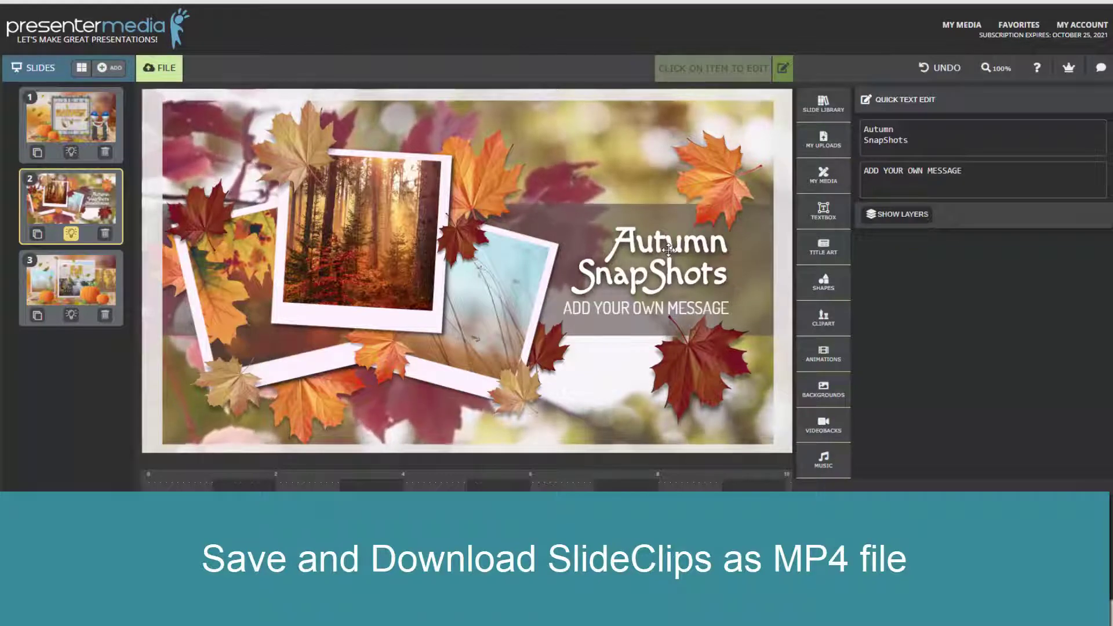
# - Save the SlideClip project, start building its downloadable video, and dismiss the processing dialog
pyautogui.click(159, 68)
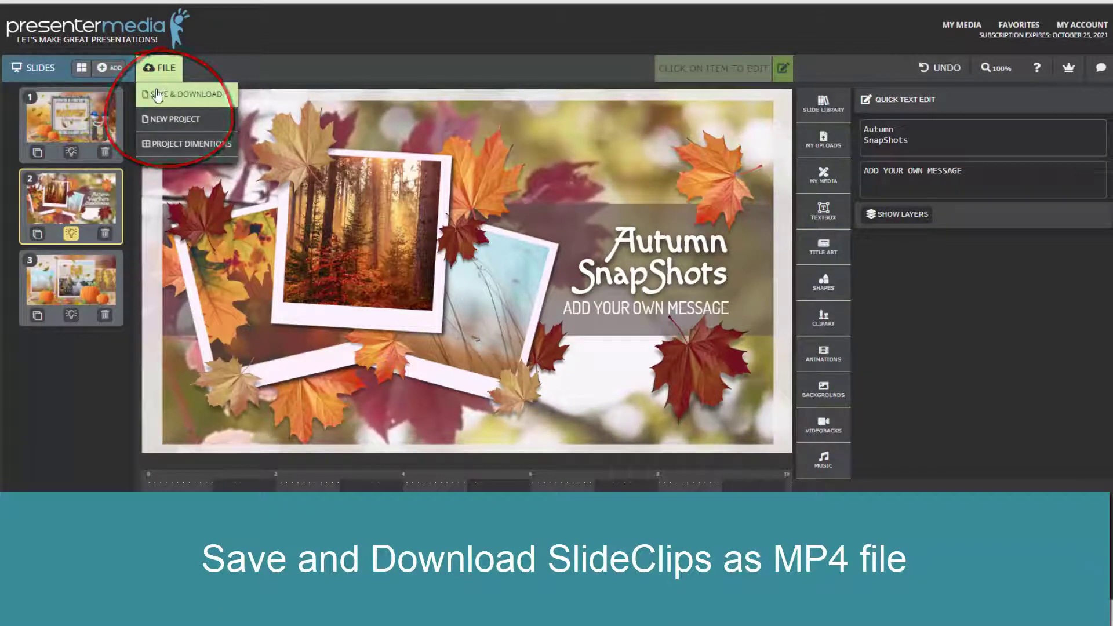
pyautogui.click(157, 94)
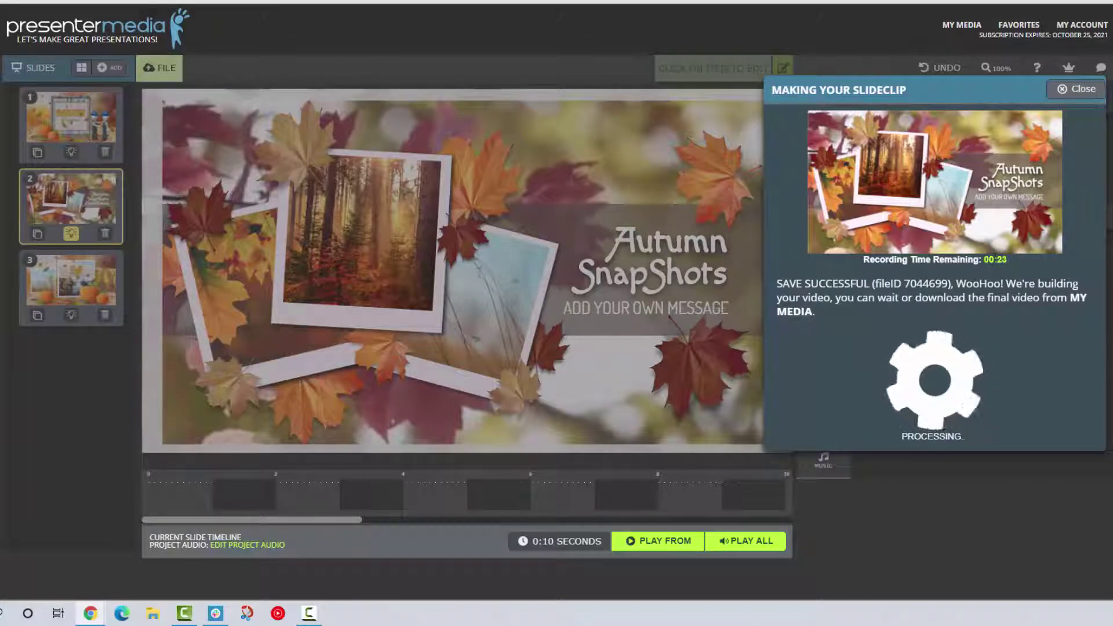
pyautogui.click(1076, 89)
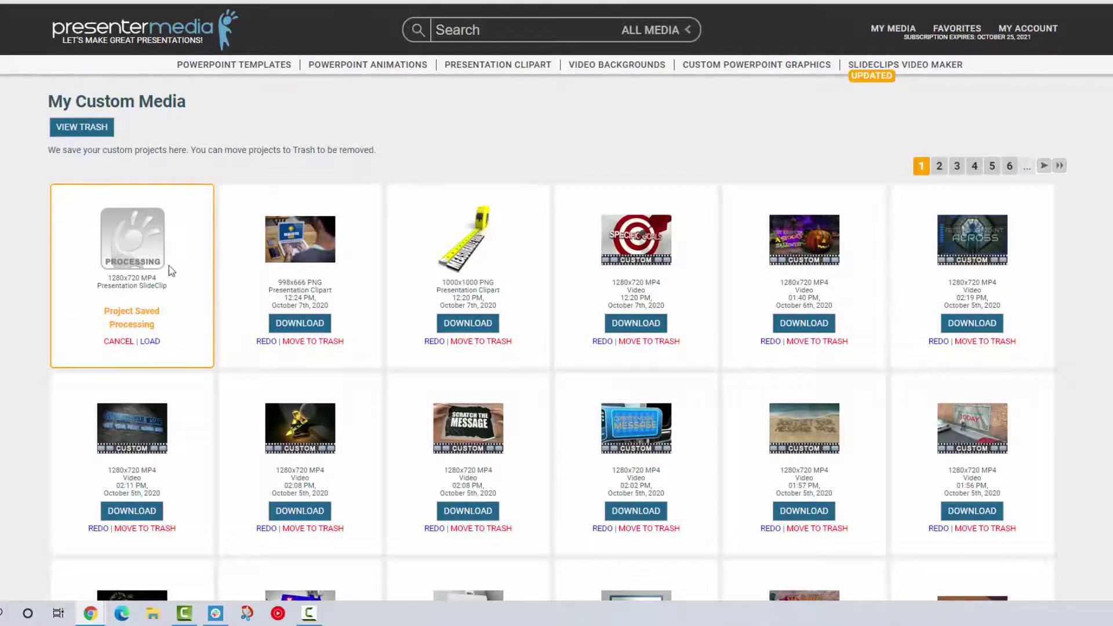
pyautogui.moveTo(720, 74)
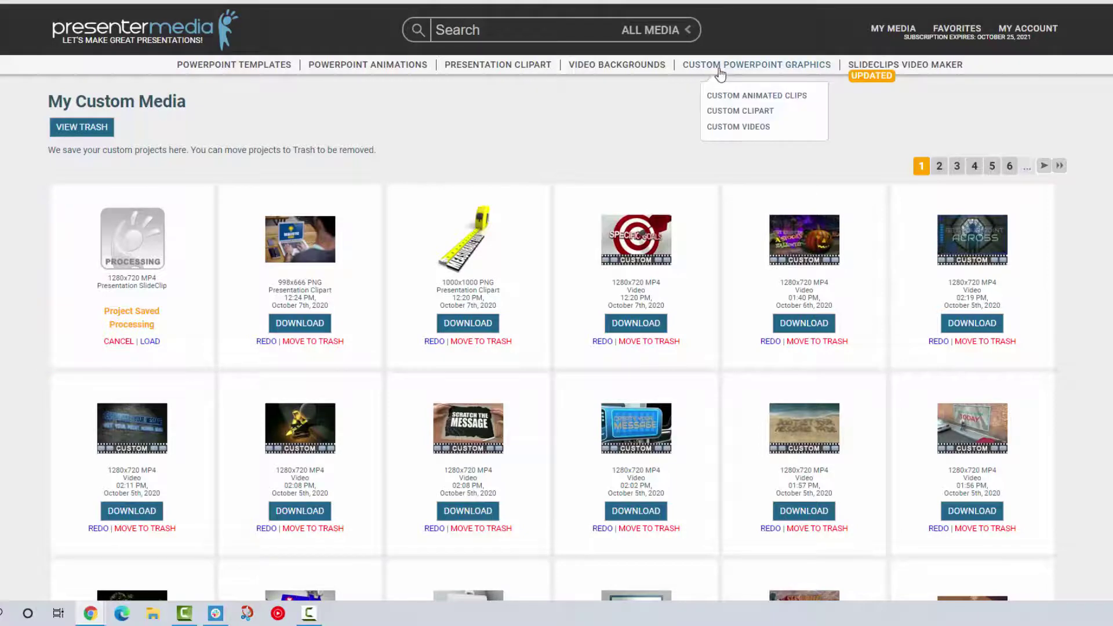
pyautogui.click(732, 132)
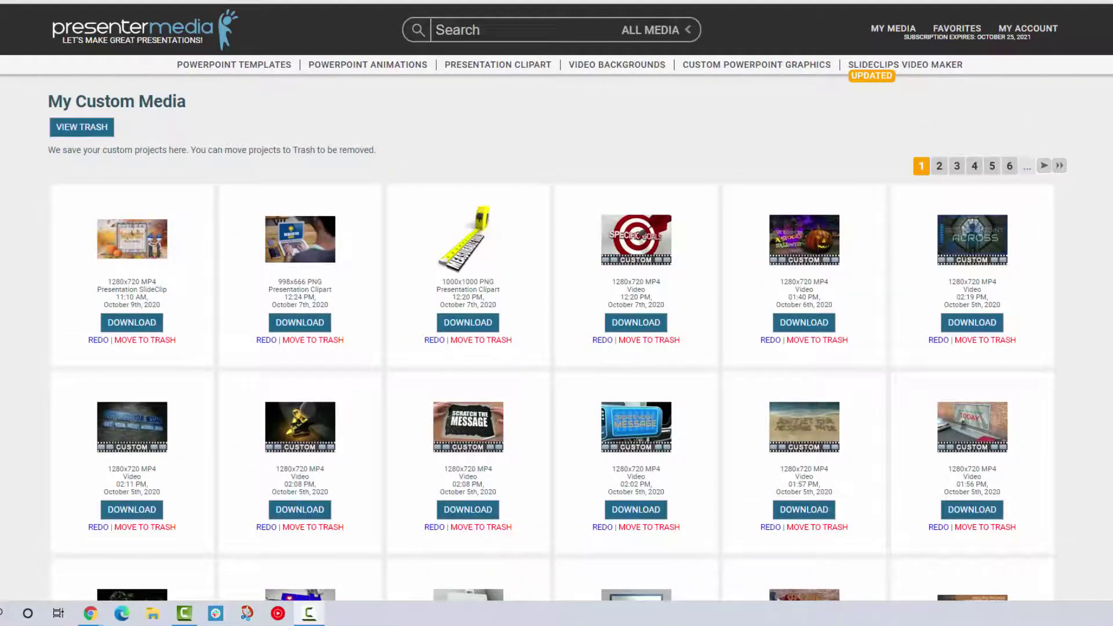
# - Download the finished autumn SlideClip from My Custom Media, watch the MP4 in an enlarged player window, and close the player
pyautogui.click(142, 326)
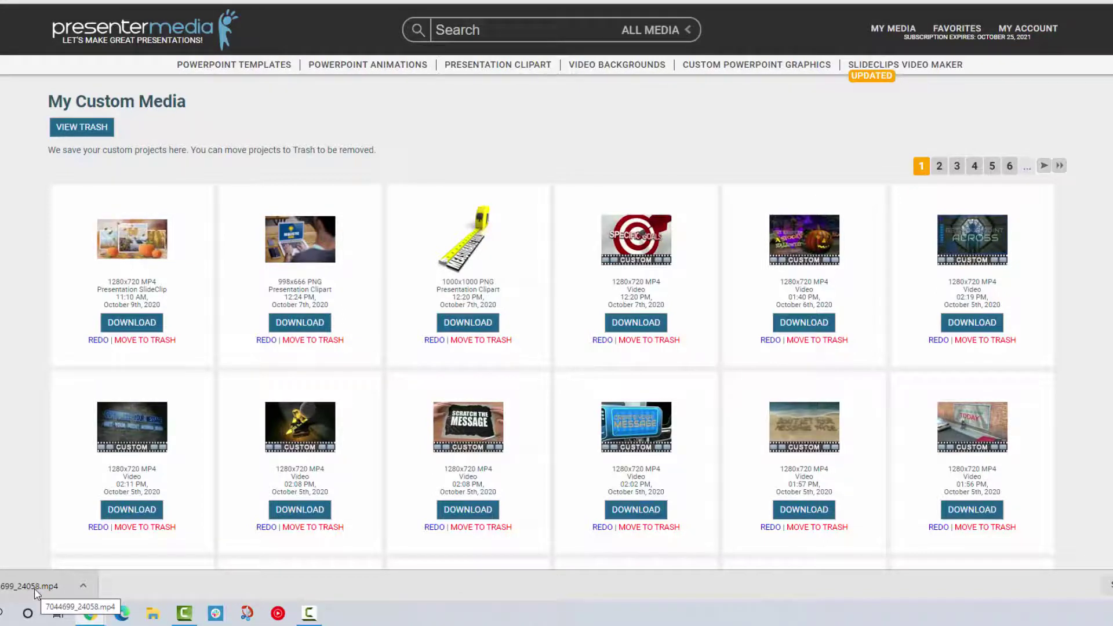
pyautogui.click(36, 588)
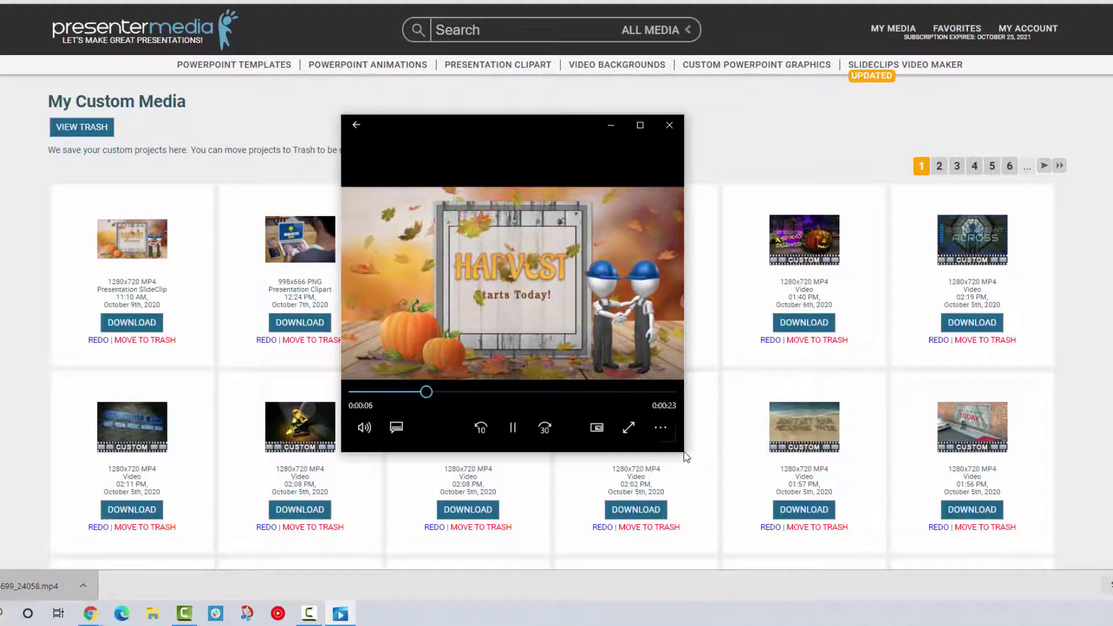
pyautogui.moveTo(687, 456); pyautogui.dragTo(1098, 590)
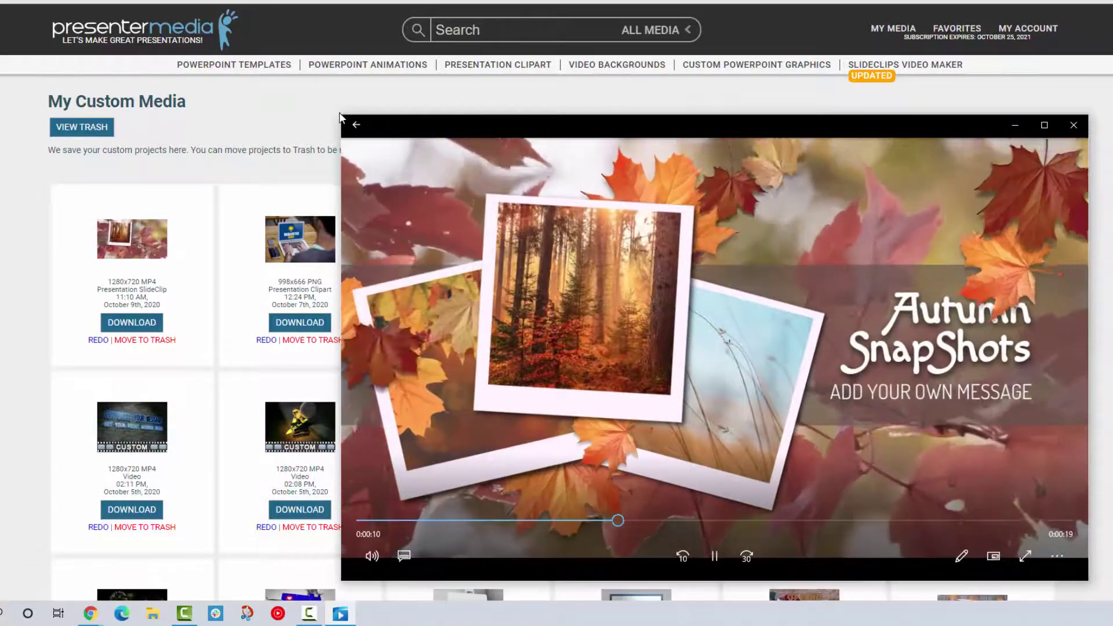
pyautogui.moveTo(332, 113); pyautogui.dragTo(1, 2)
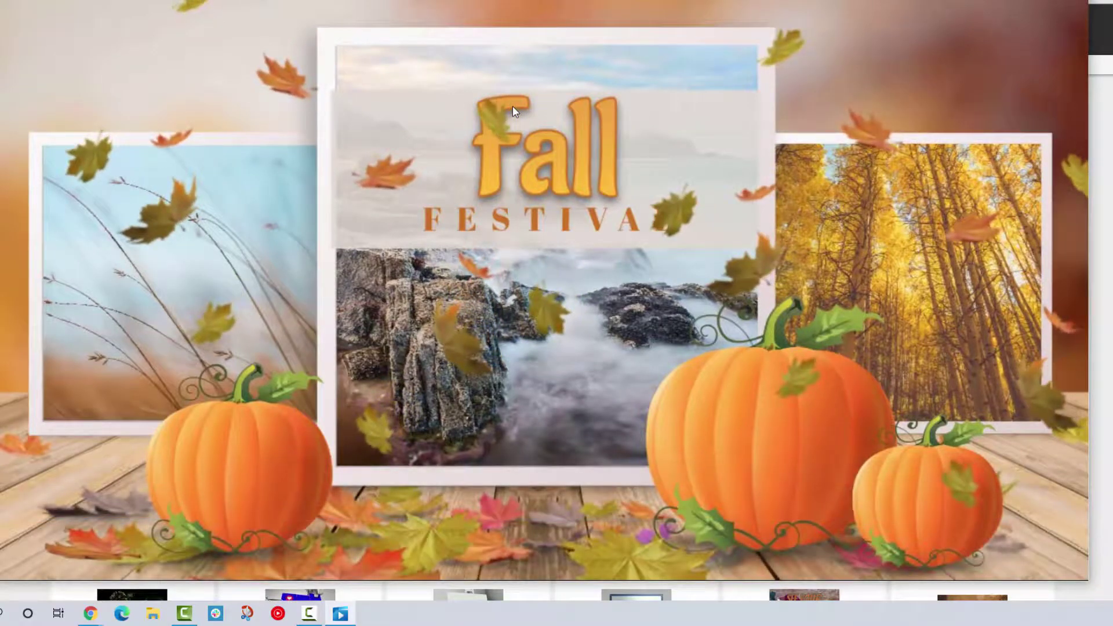
pyautogui.click(1050, 22)
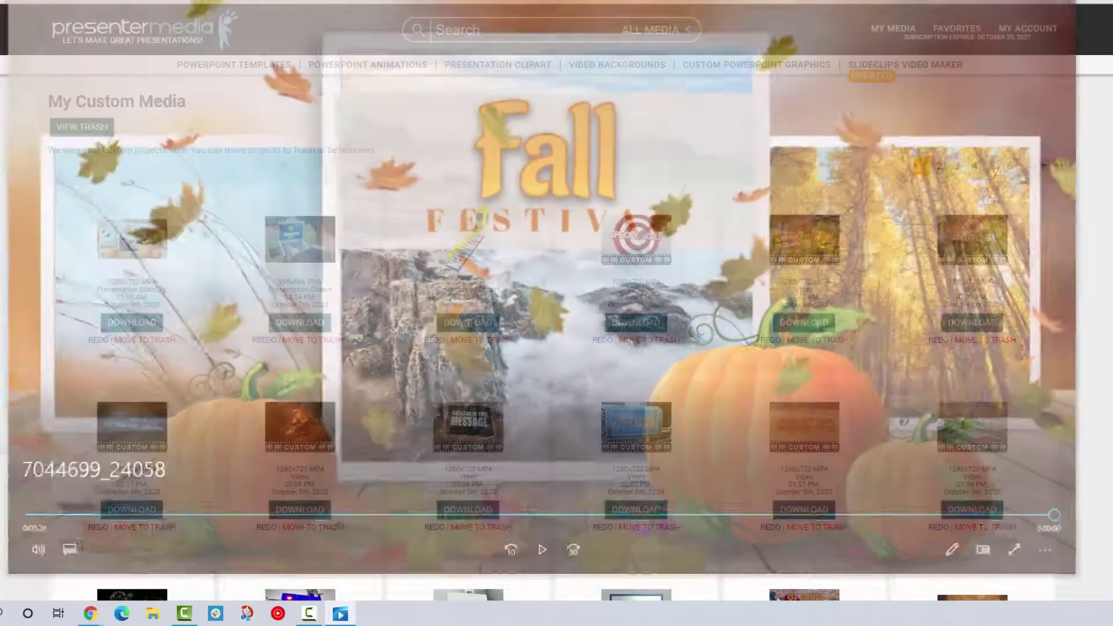